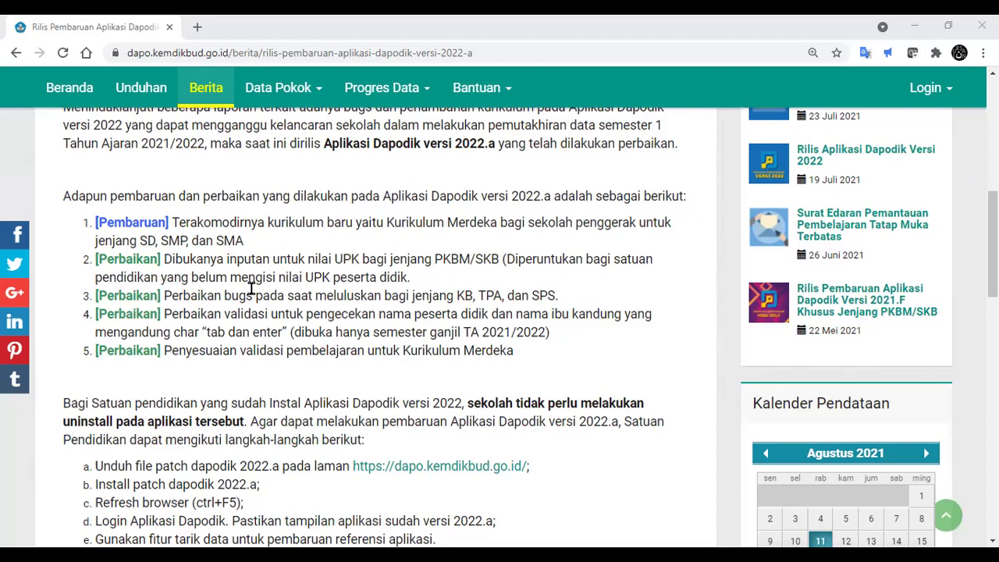
- Read the Dapodik 2022.a release article's list of fixes, its update and installation instructions, and the patch download links
{"action": "scroll", "coordinate": [217, 343], "scroll_direction": "down", "scroll_amount": 2}
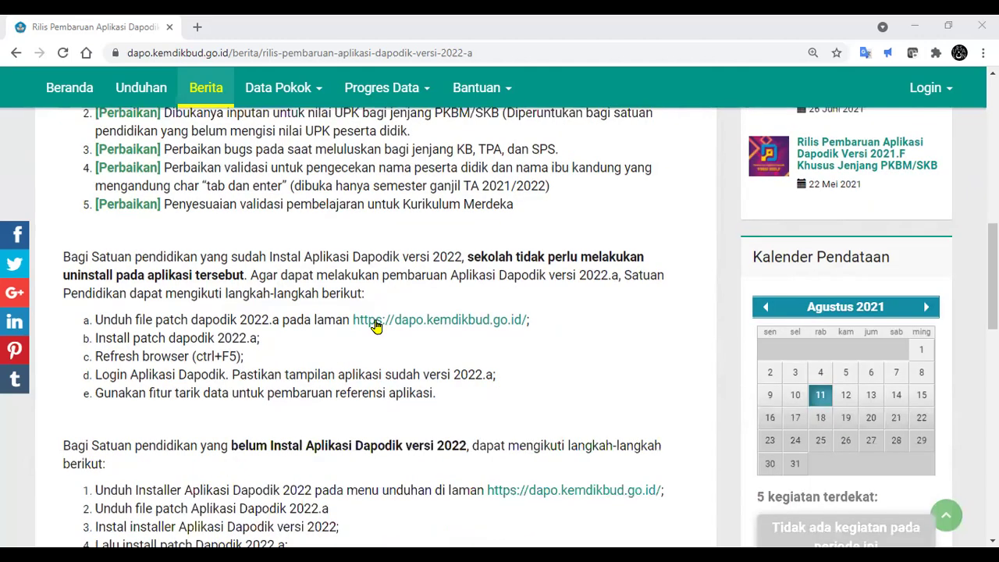
{"action": "scroll", "coordinate": [378, 326], "scroll_direction": "down", "scroll_amount": 1}
{"action": "scroll", "coordinate": [376, 326], "scroll_direction": "down", "scroll_amount": 1}
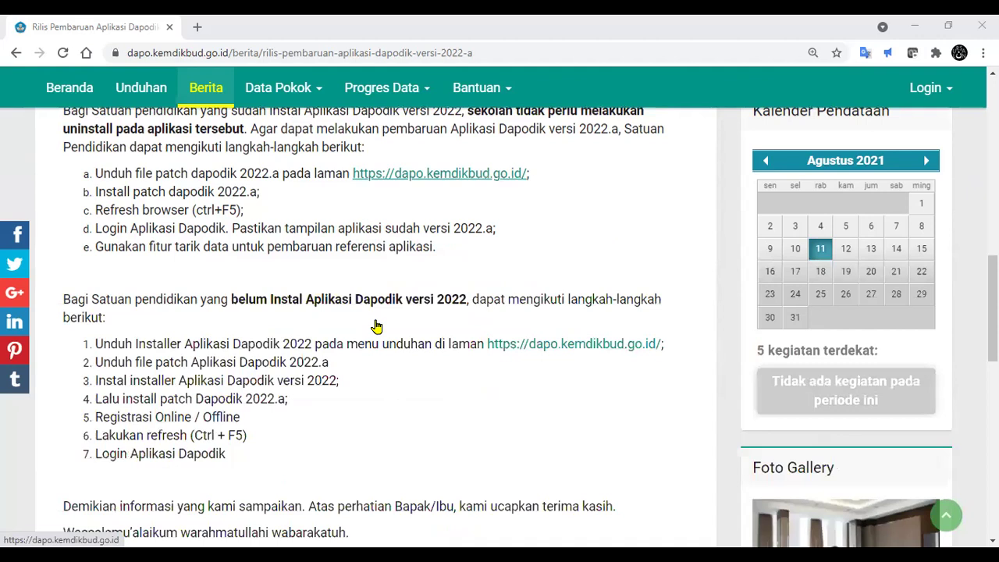
{"action": "scroll", "coordinate": [376, 327], "scroll_direction": "up", "scroll_amount": 1}
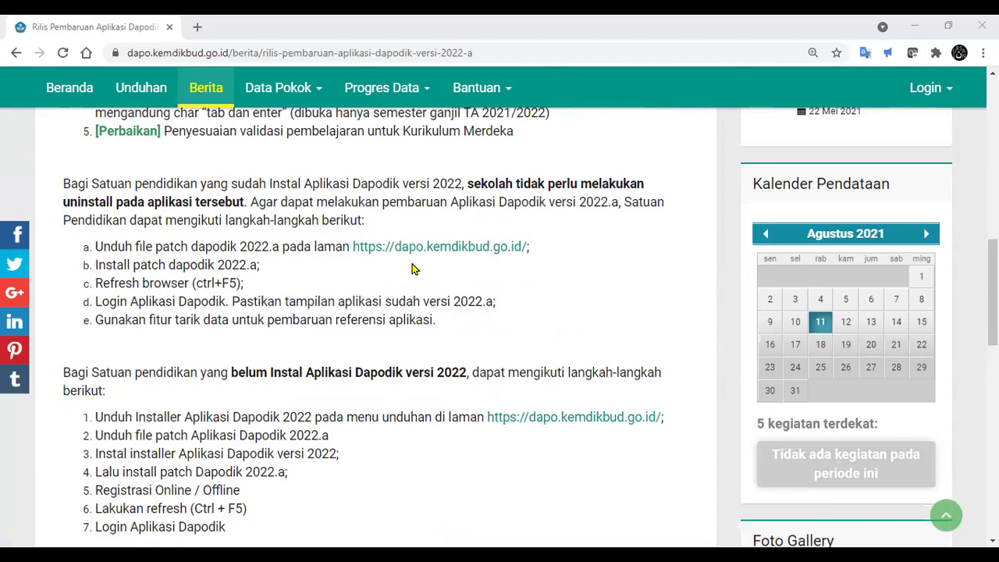
{"action": "scroll", "coordinate": [292, 323], "scroll_direction": "down", "scroll_amount": 10}
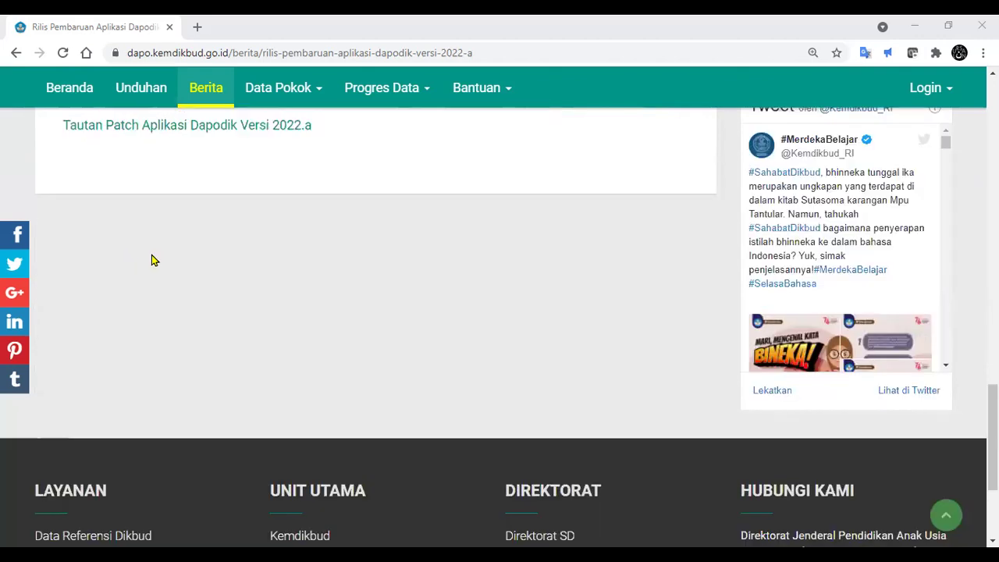
{"action": "scroll", "coordinate": [153, 260], "scroll_direction": "up", "scroll_amount": 2}
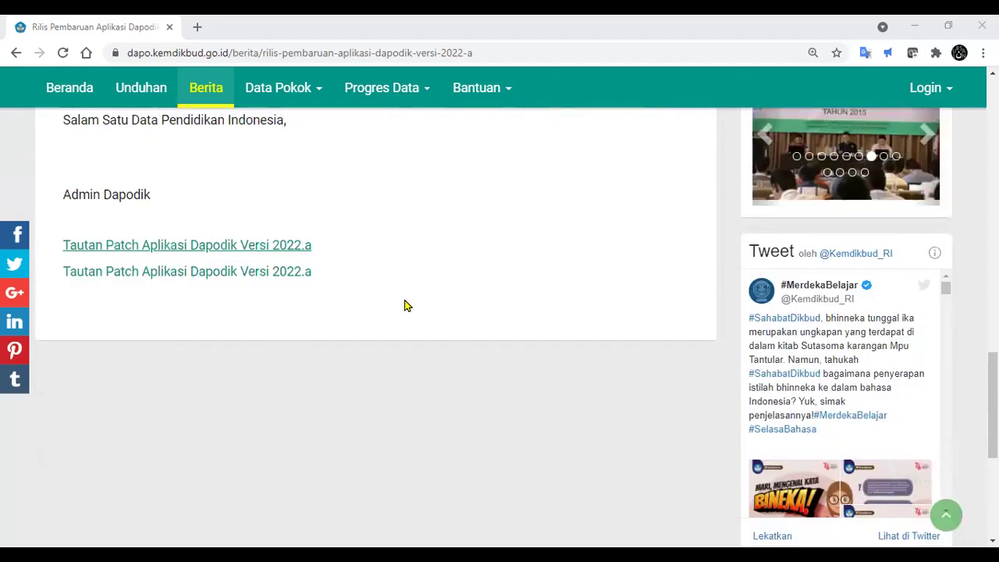
{"action": "scroll", "coordinate": [404, 305], "scroll_direction": "up", "scroll_amount": 6}
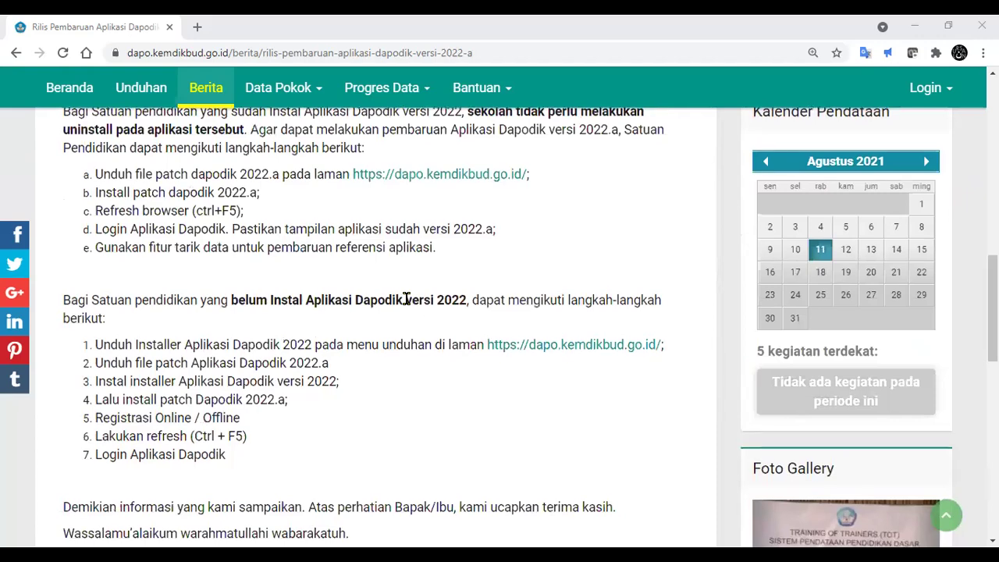
{"action": "scroll", "coordinate": [405, 299], "scroll_direction": "up", "scroll_amount": 1}
{"action": "scroll", "coordinate": [405, 300], "scroll_direction": "up", "scroll_amount": 3}
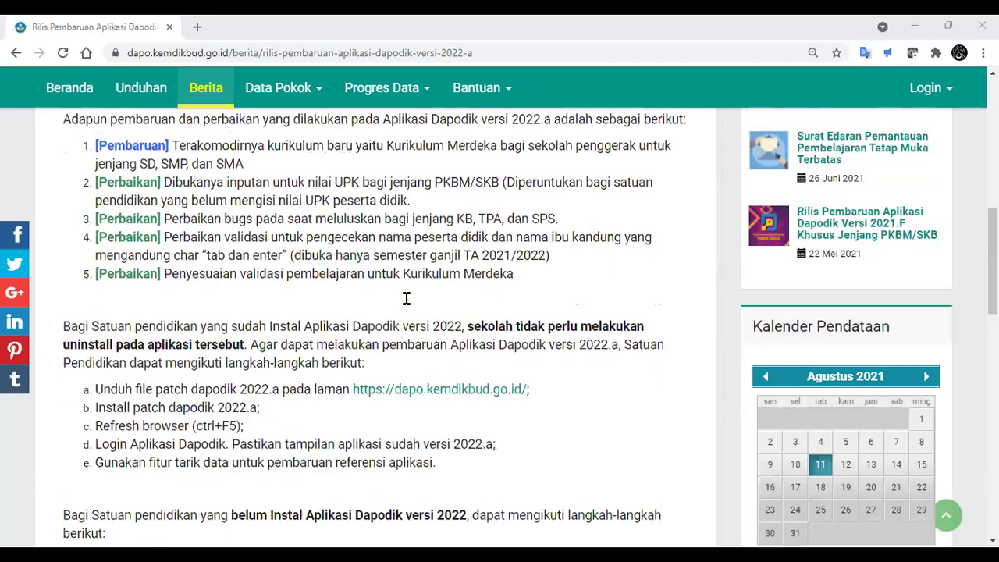
{"action": "scroll", "coordinate": [406, 298], "scroll_direction": "down", "scroll_amount": 2}
{"action": "scroll", "coordinate": [296, 248], "scroll_direction": "down", "scroll_amount": 2}
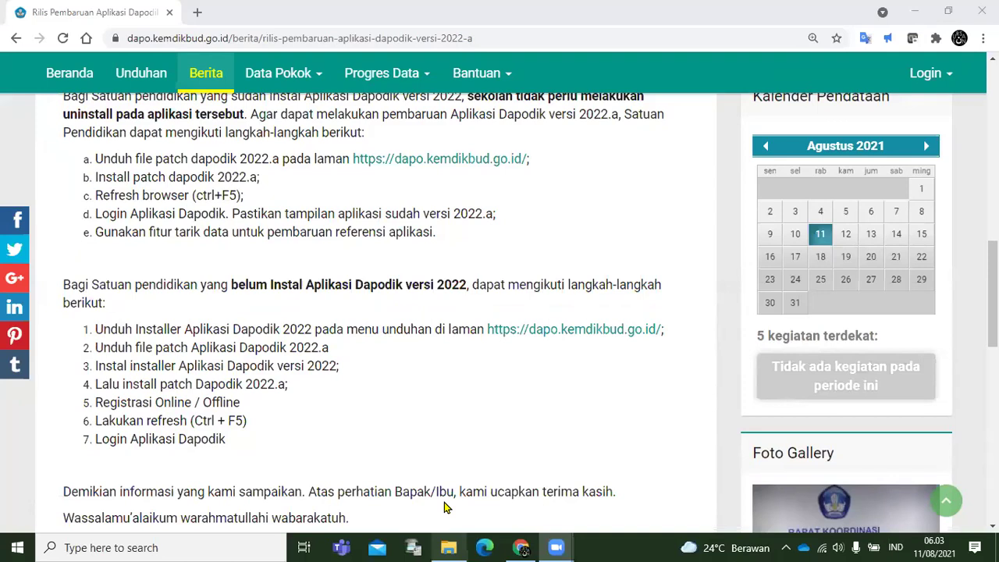
- Launch patch_dapodik_2022a from the Downloads folder in File Explorer and allow it to run despite the SmartScreen block
{"action": "left_click", "coordinate": [456, 546]}
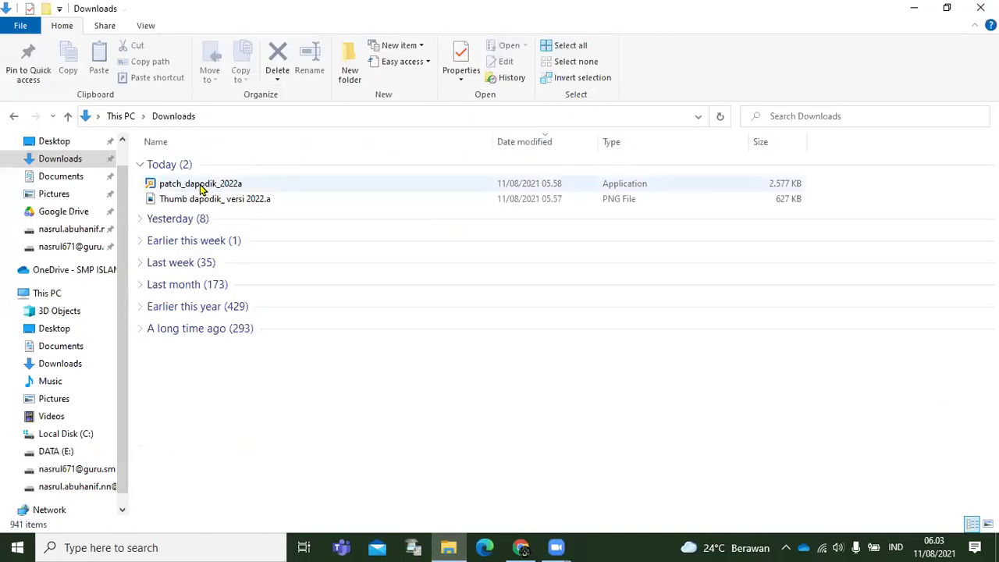
{"action": "left_click", "coordinate": [204, 189]}
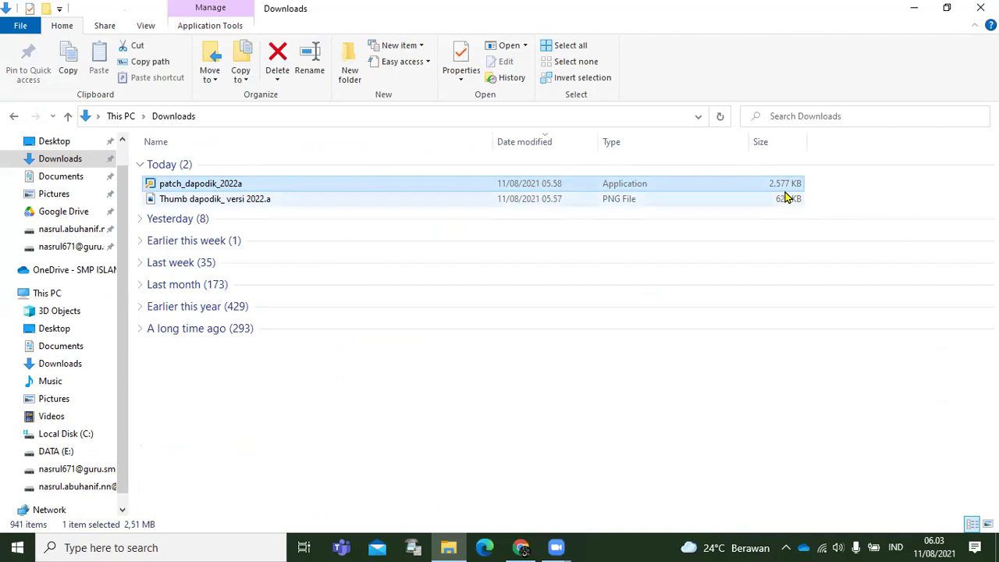
{"action": "double_click", "coordinate": [264, 190]}
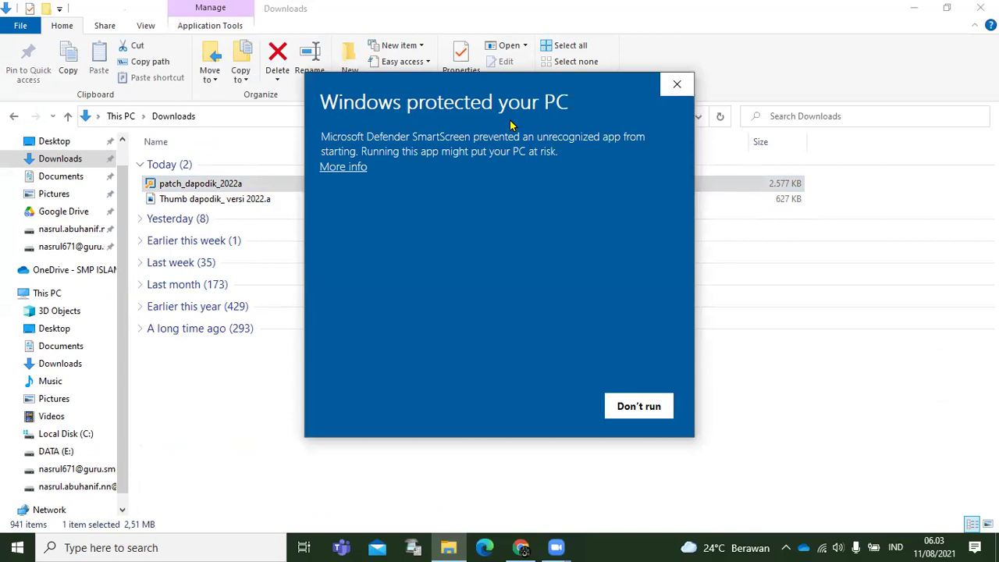
{"action": "left_click", "coordinate": [359, 168]}
{"action": "left_click", "coordinate": [537, 409]}
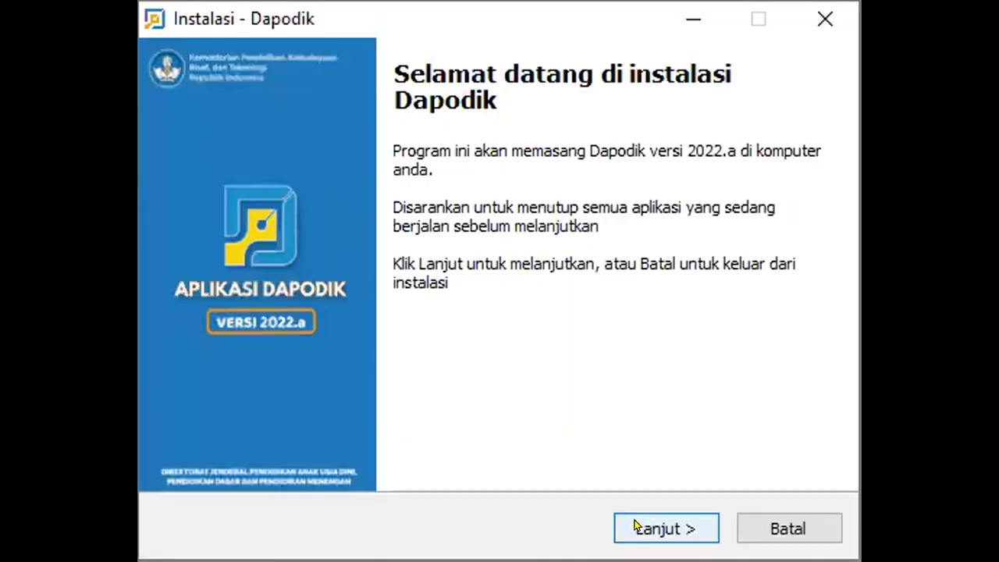
- Install the Dapodik 2022.a patch, accepting the licence agreement, and finish the setup wizard
{"action": "left_click", "coordinate": [636, 527]}
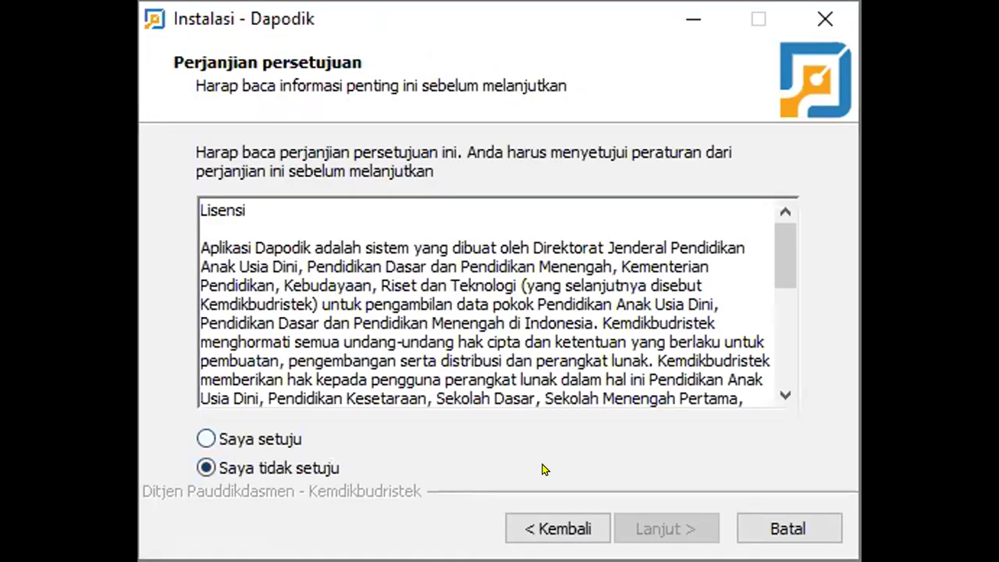
{"action": "key", "text": "Up"}
{"action": "left_click", "coordinate": [674, 527]}
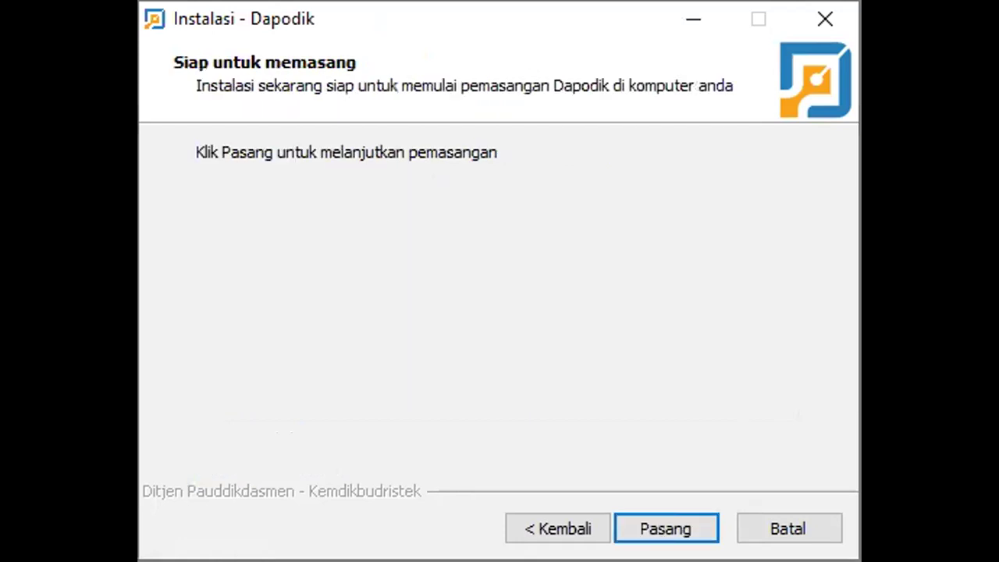
{"action": "key", "text": "Return"}
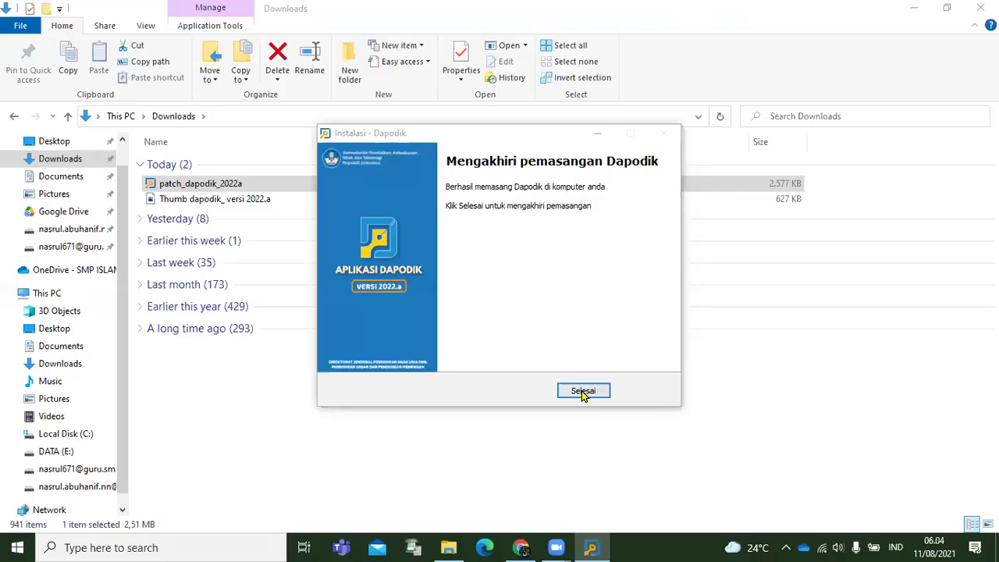
{"action": "left_click", "coordinate": [583, 390]}
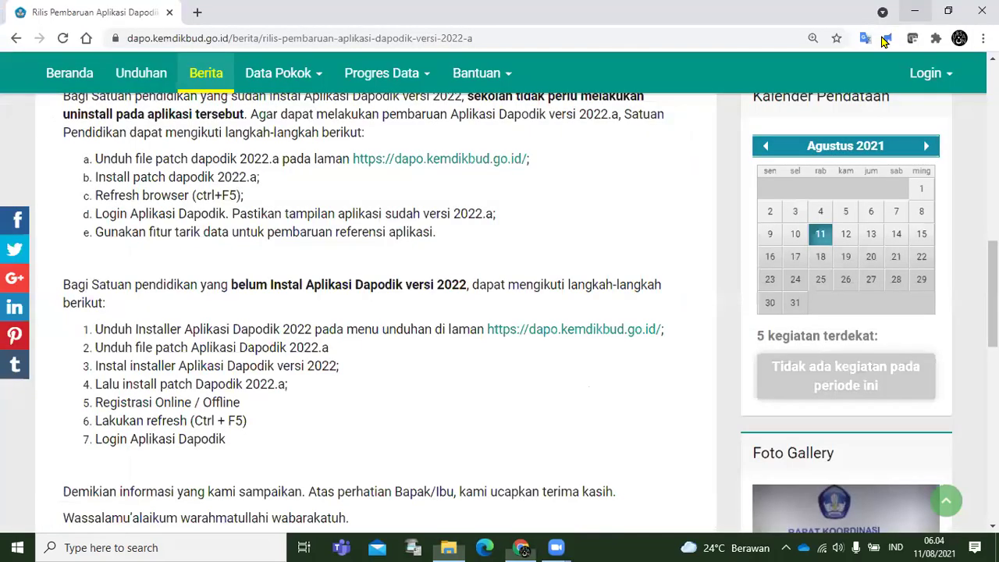
- Open Dapodik from the desktop and log in with the saved credentials for 2021/2022 Ganjil, choosing the Operator Sekolah role
{"action": "key", "text": "super+d"}
{"action": "left_click", "coordinate": [630, 148]}
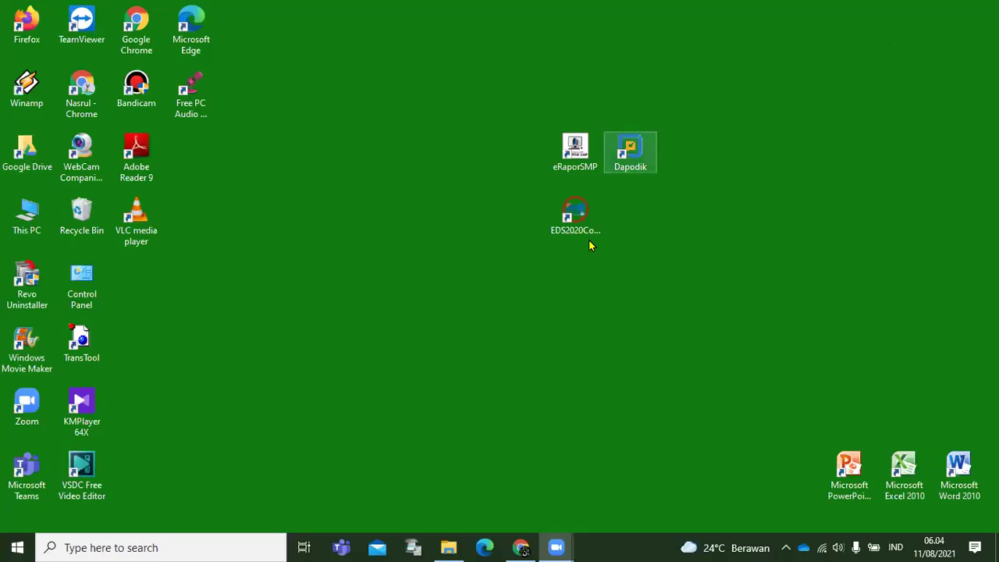
{"action": "double_click", "coordinate": [641, 160]}
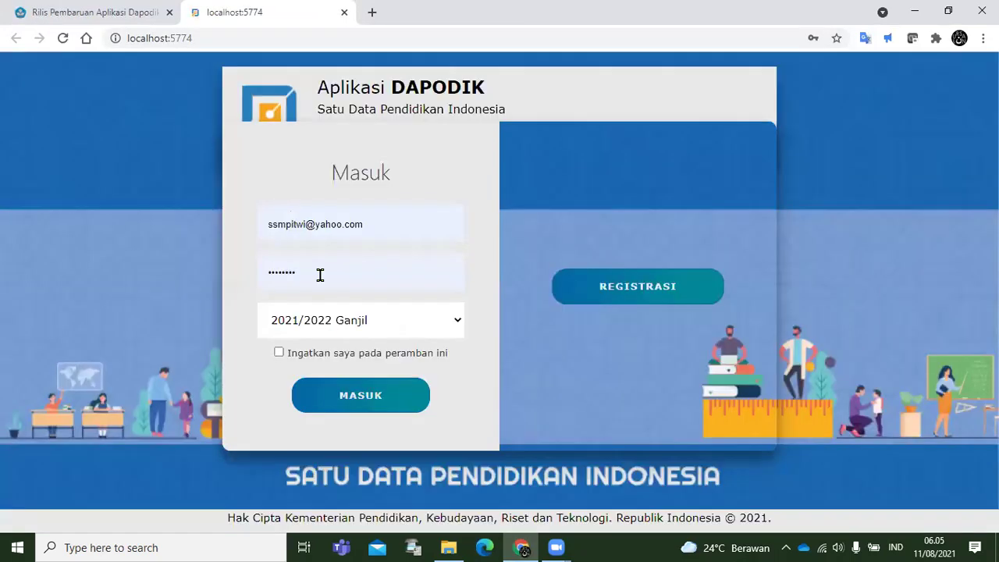
{"action": "left_click", "coordinate": [360, 402]}
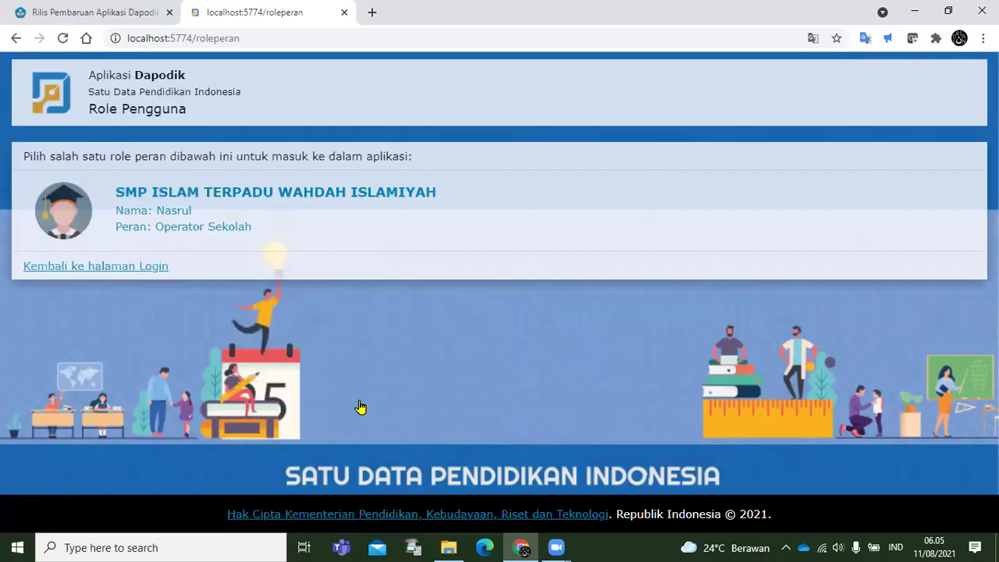
{"action": "left_click", "coordinate": [186, 215]}
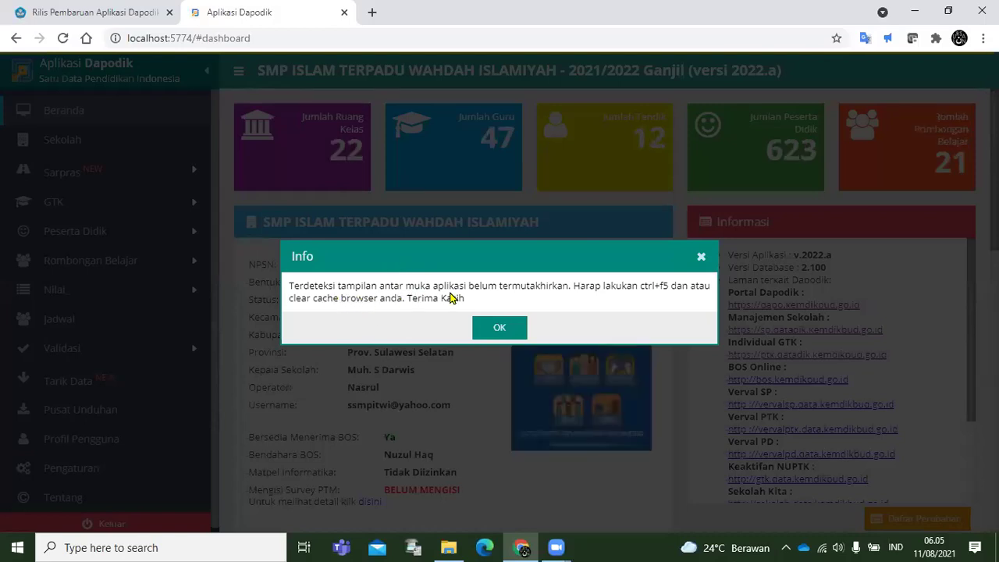
- Dismiss the outdated-interface notice and set the 2022.a change list not to be shown again
{"action": "left_click", "coordinate": [506, 329]}
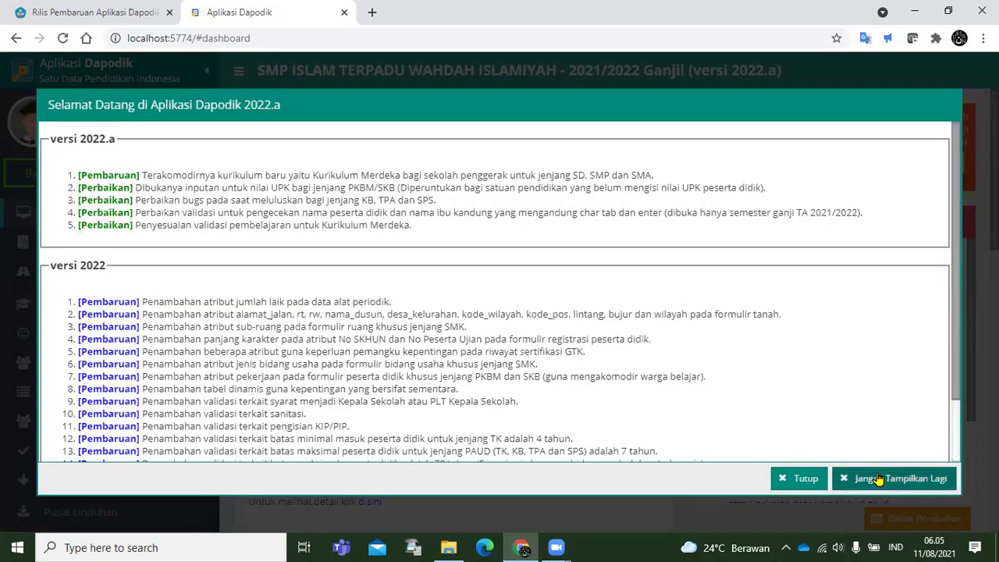
{"action": "left_click", "coordinate": [878, 478]}
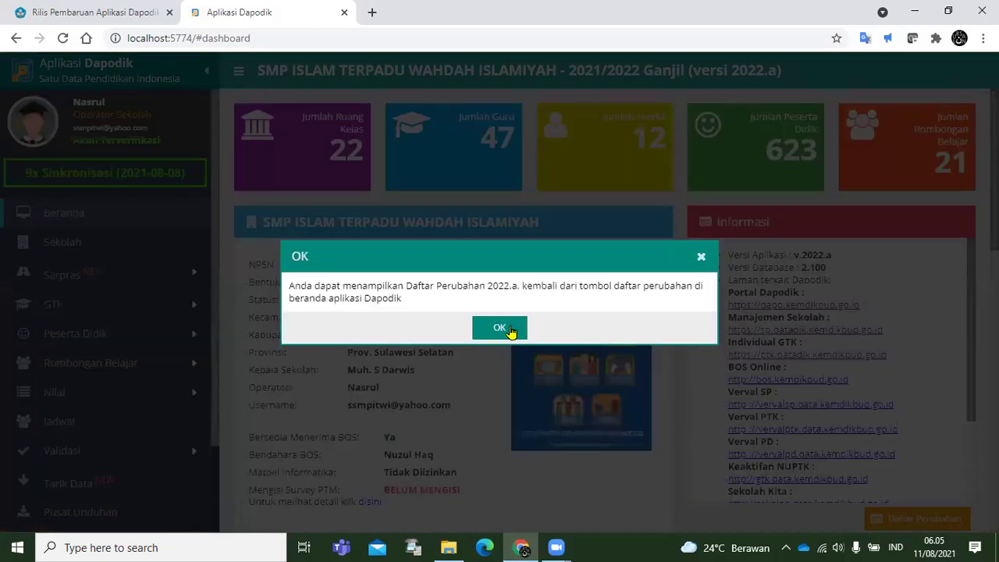
{"action": "left_click", "coordinate": [409, 351]}
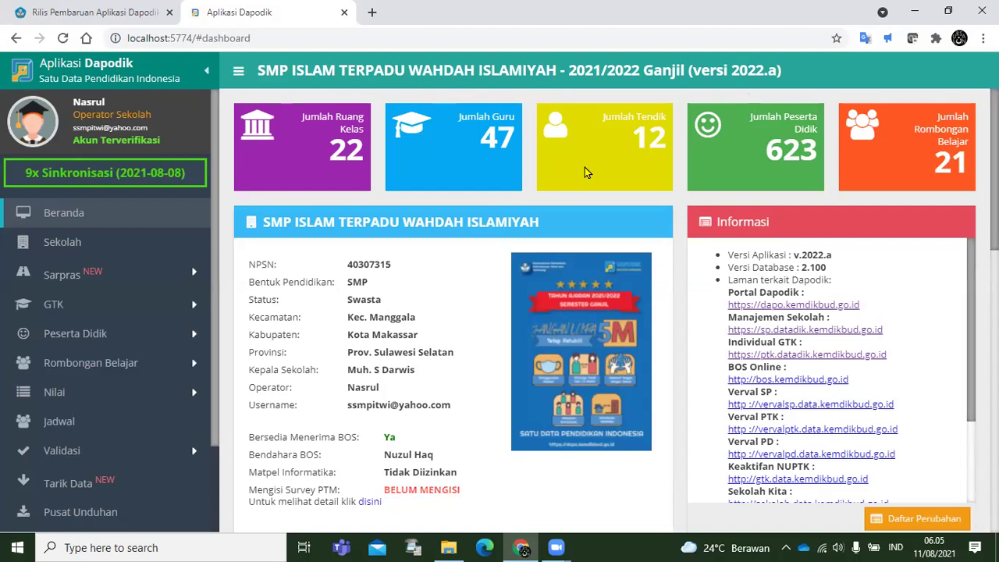
- Refresh the Dapodik dashboard, check the application version, and consult the release article's remaining update instructions
{"action": "key", "text": "F5"}
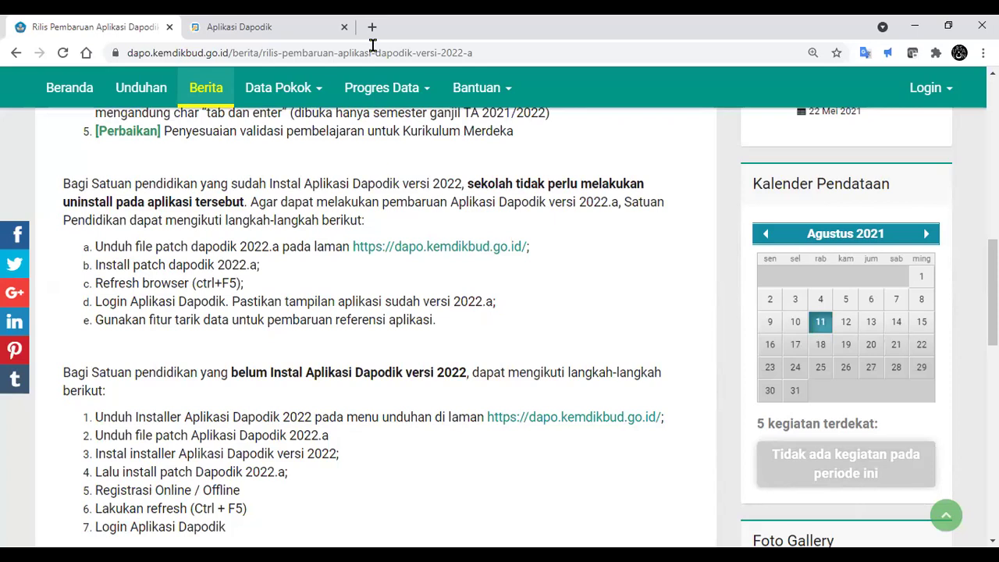
{"action": "left_click", "coordinate": [266, 20]}
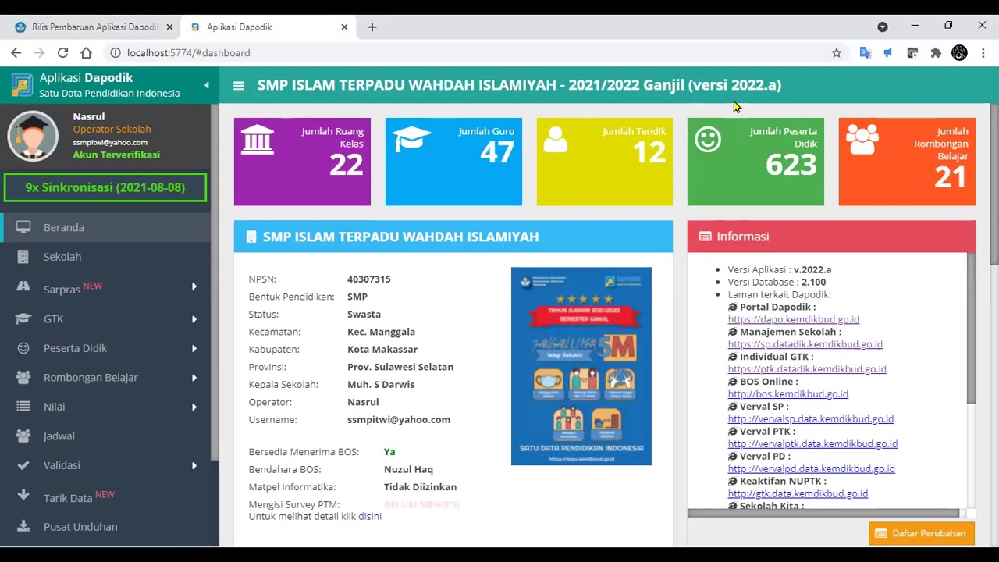
{"action": "left_click", "coordinate": [70, 23]}
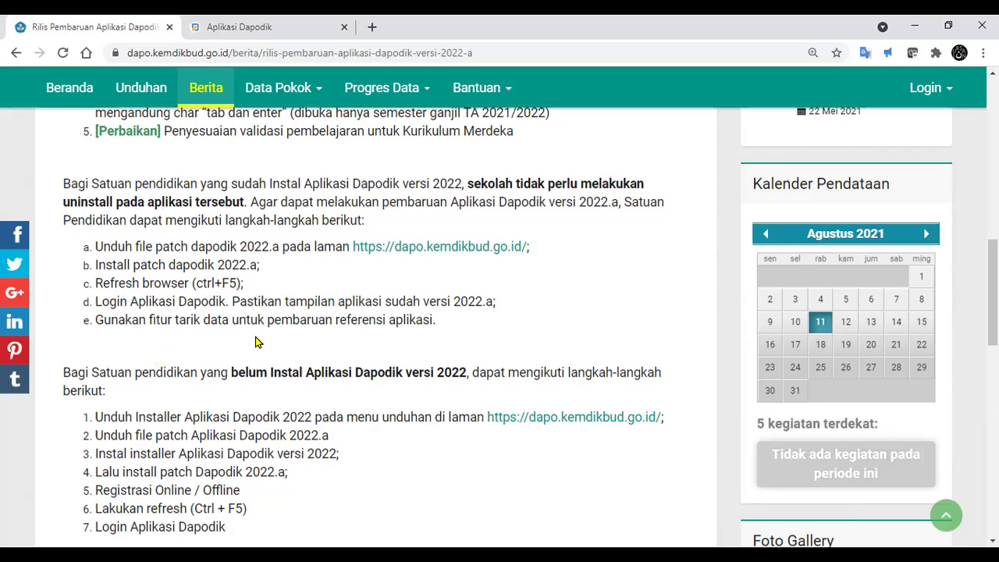
- Run Dapodik's data validation for every category from Sekolah and Sarpras through Referensi
{"action": "left_click", "coordinate": [285, 22]}
{"action": "scroll", "coordinate": [82, 433], "scroll_direction": "down", "scroll_amount": 3}
{"action": "left_click", "coordinate": [86, 398]}
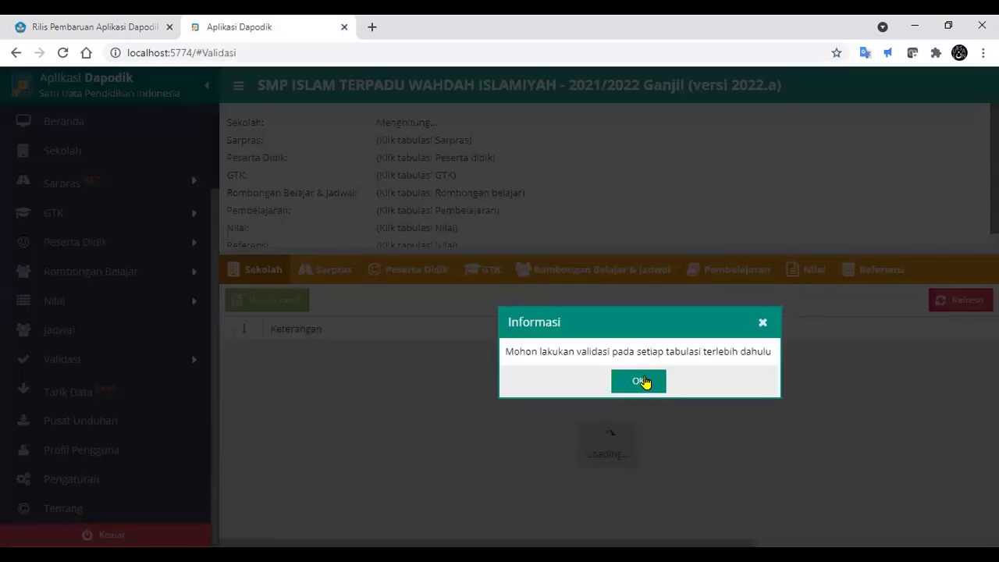
{"action": "left_click", "coordinate": [639, 381]}
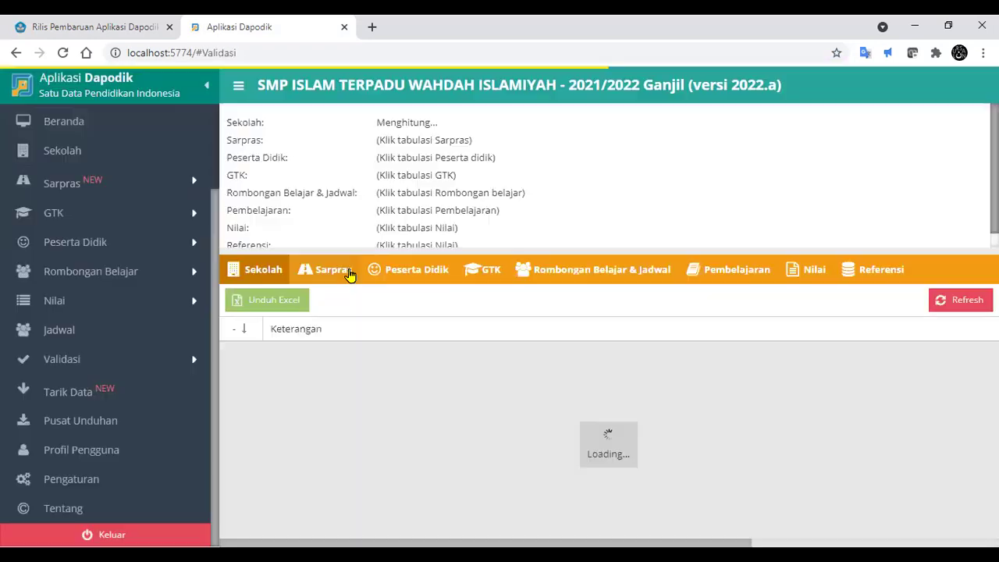
{"action": "left_click", "coordinate": [338, 271]}
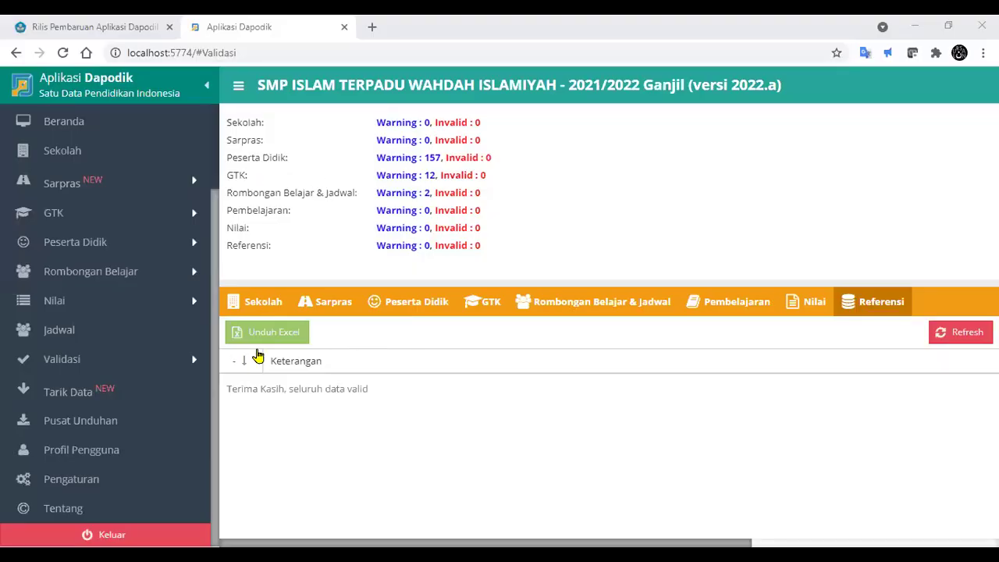
- Open the Tarik Data page, agree to continue, and start pulling data from the server
{"action": "left_click", "coordinate": [76, 397]}
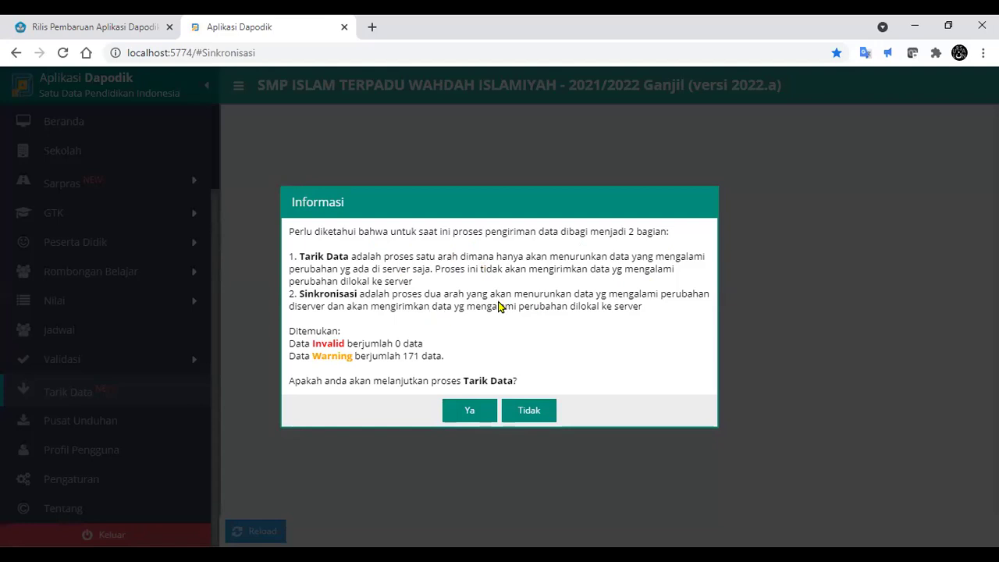
{"action": "left_click", "coordinate": [460, 422]}
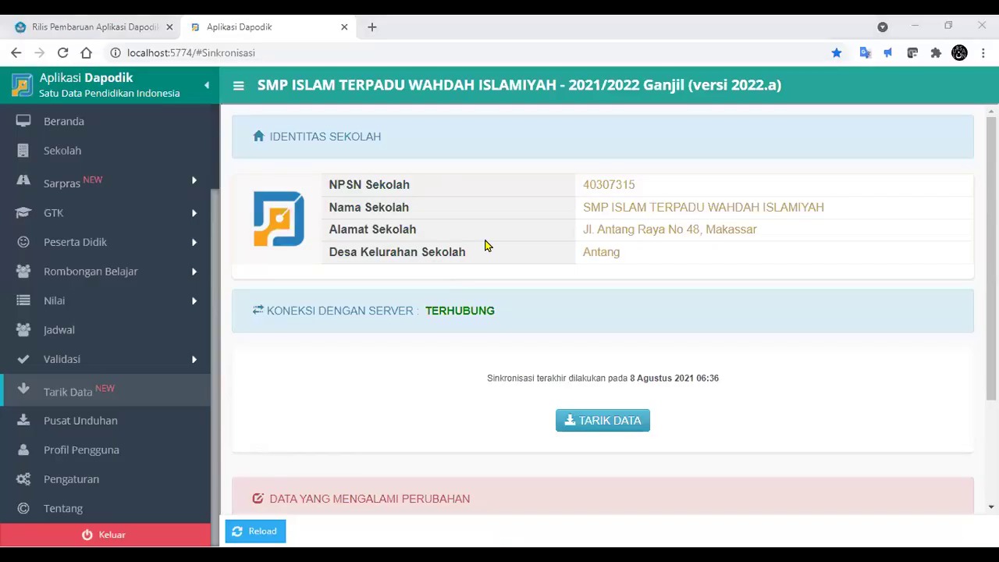
{"action": "scroll", "coordinate": [608, 394], "scroll_direction": "down", "scroll_amount": 2}
{"action": "scroll", "coordinate": [586, 403], "scroll_direction": "up", "scroll_amount": 2}
{"action": "left_click", "coordinate": [612, 425]}
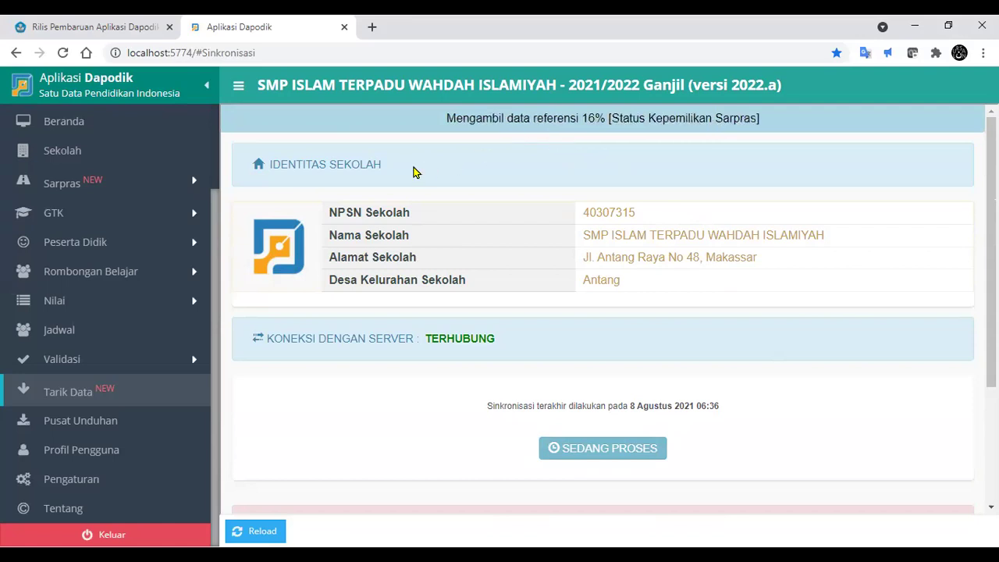
- Return to the release article and review the steps for schools that have not installed Dapodik 2022
{"action": "left_click", "coordinate": [78, 24]}
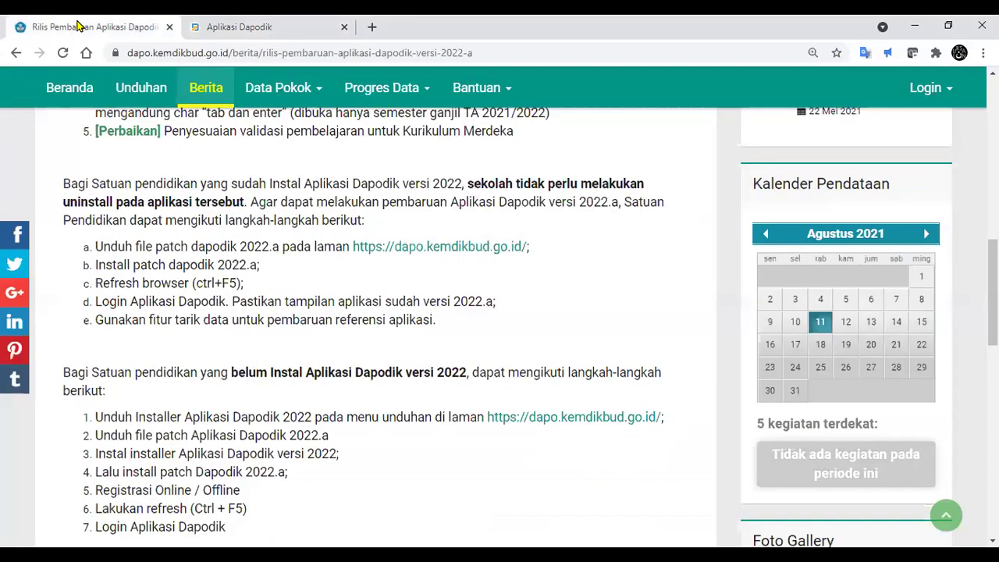
{"action": "scroll", "coordinate": [361, 316], "scroll_direction": "down", "scroll_amount": 2}
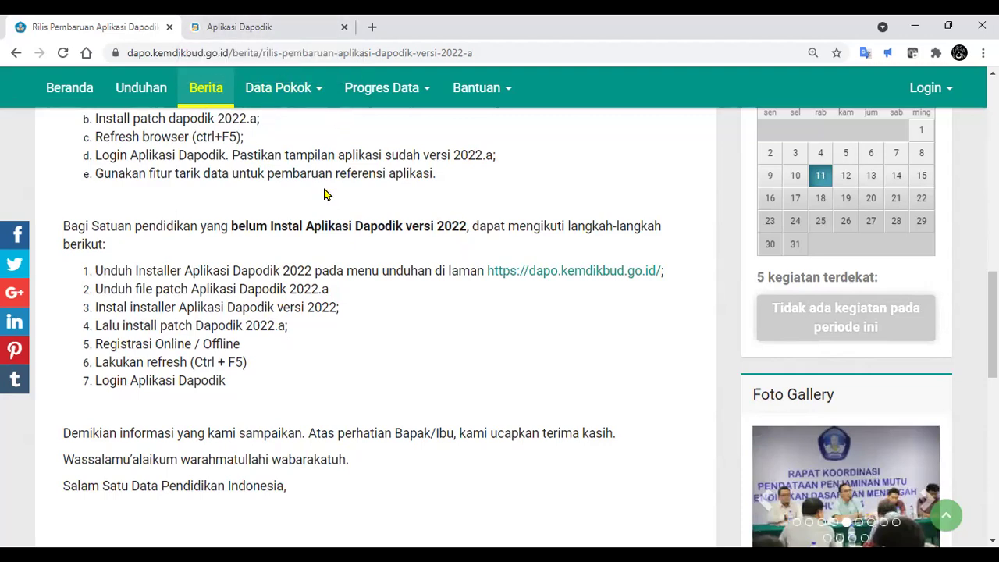
{"action": "scroll", "coordinate": [326, 195], "scroll_direction": "up", "scroll_amount": 5}
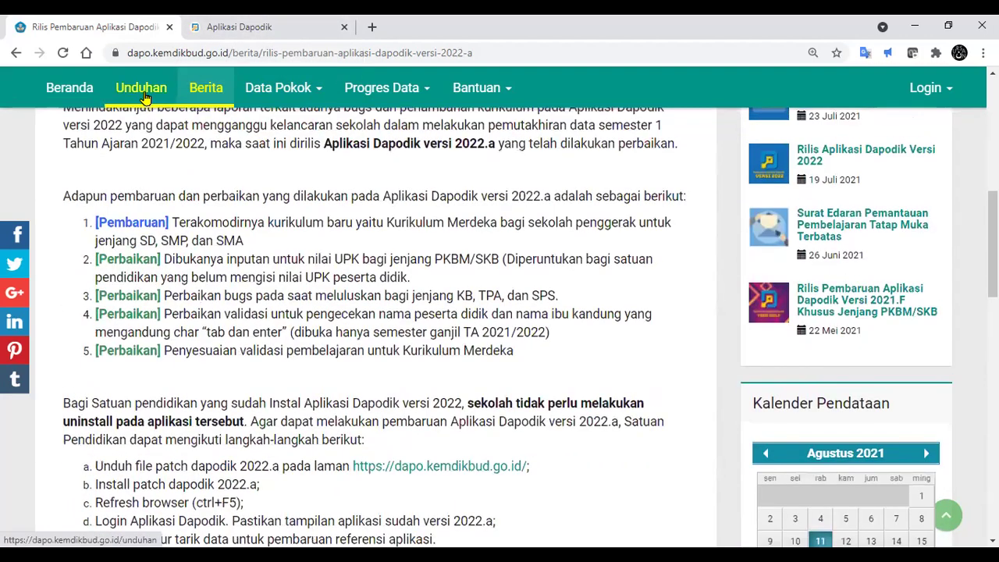
- Open the Dapodik site's downloads page and review the installers and alternative links for Dapodik version 2022
{"action": "left_click", "coordinate": [143, 88]}
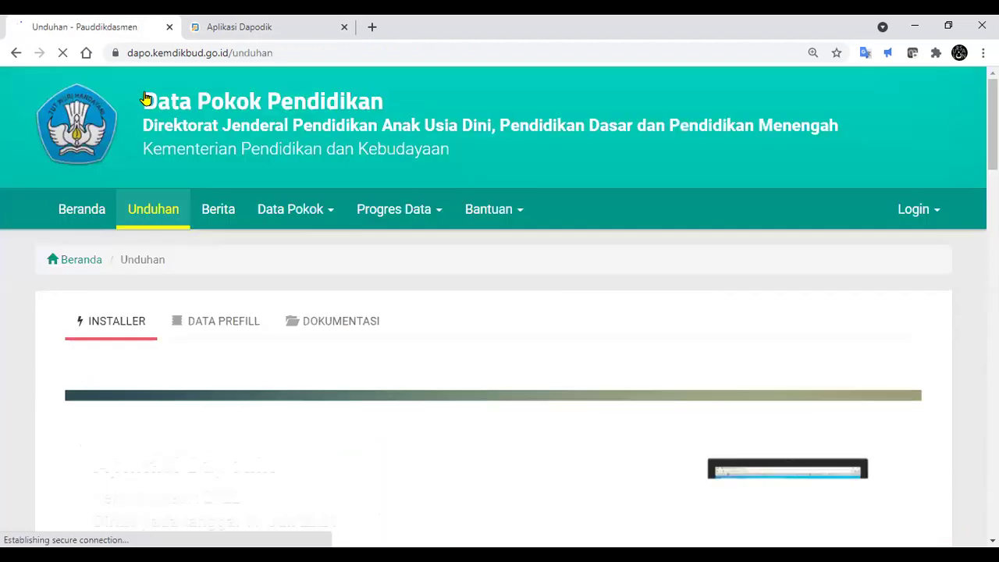
{"action": "scroll", "coordinate": [491, 345], "scroll_direction": "down", "scroll_amount": 3}
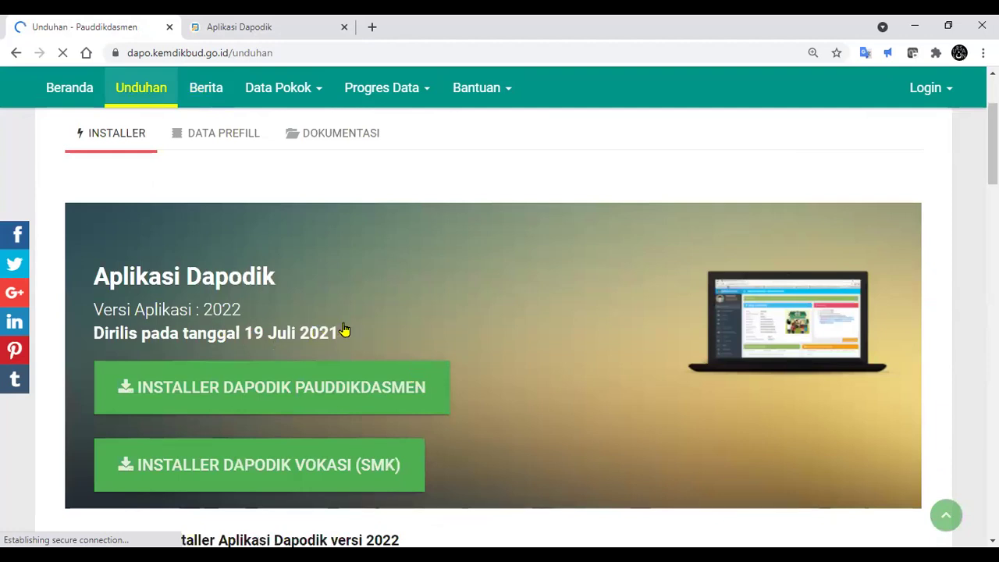
{"action": "scroll", "coordinate": [359, 330], "scroll_direction": "down", "scroll_amount": 1}
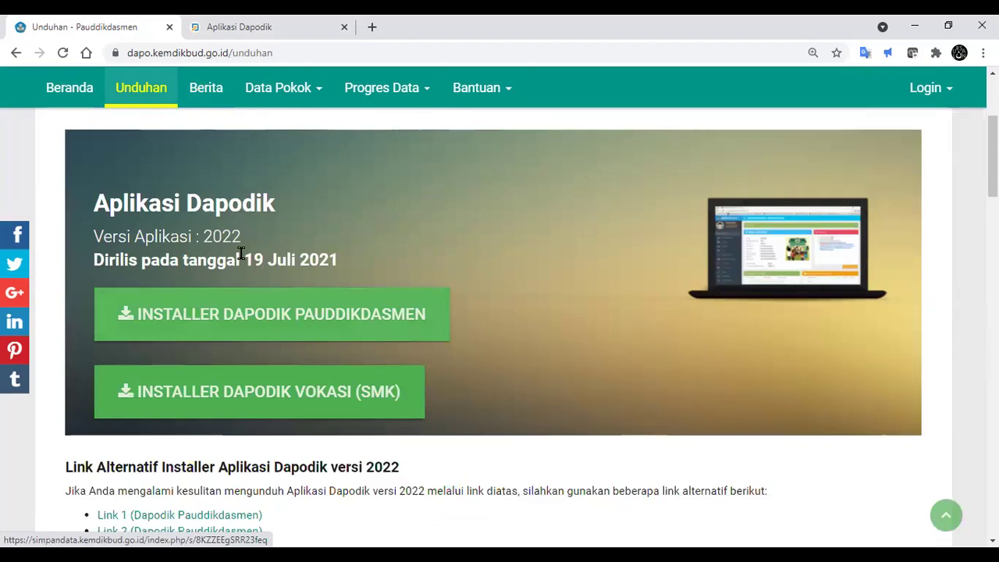
{"action": "scroll", "coordinate": [241, 258], "scroll_direction": "down", "scroll_amount": 2}
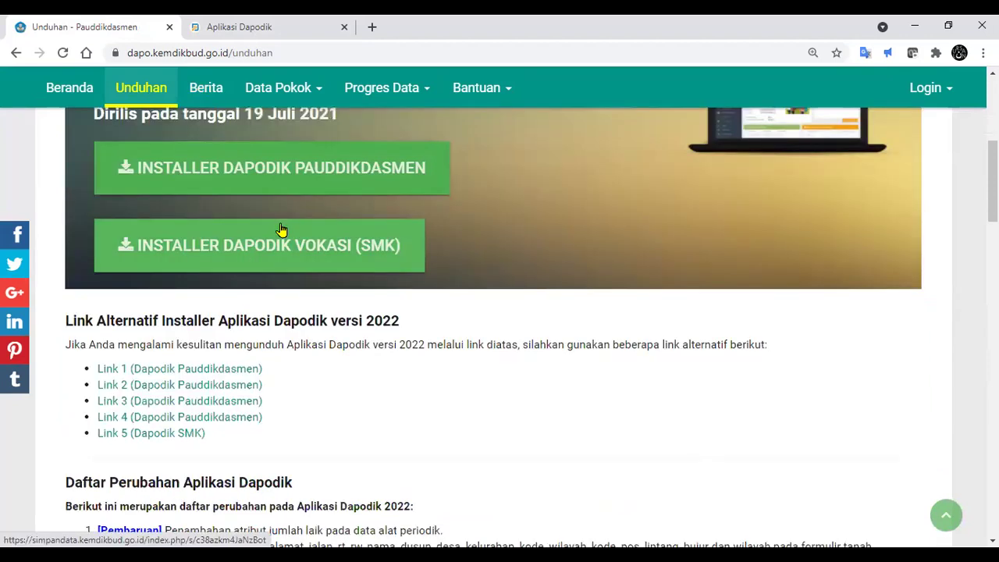
{"action": "scroll", "coordinate": [282, 229], "scroll_direction": "up", "scroll_amount": 3}
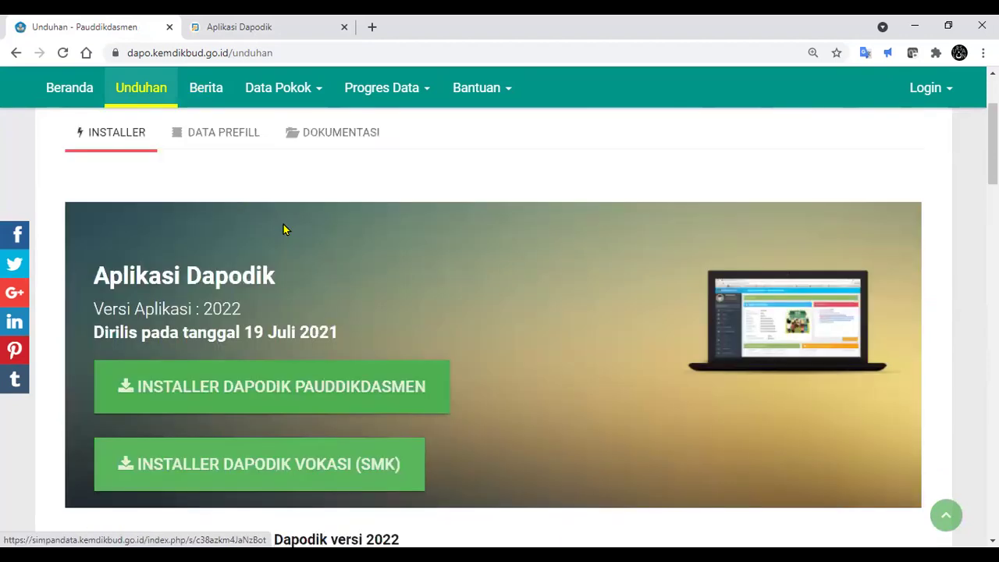
- Browse from the Dapodik site's home page to page 2 of the full news list and find the version 2022 release article
{"action": "left_click", "coordinate": [74, 90]}
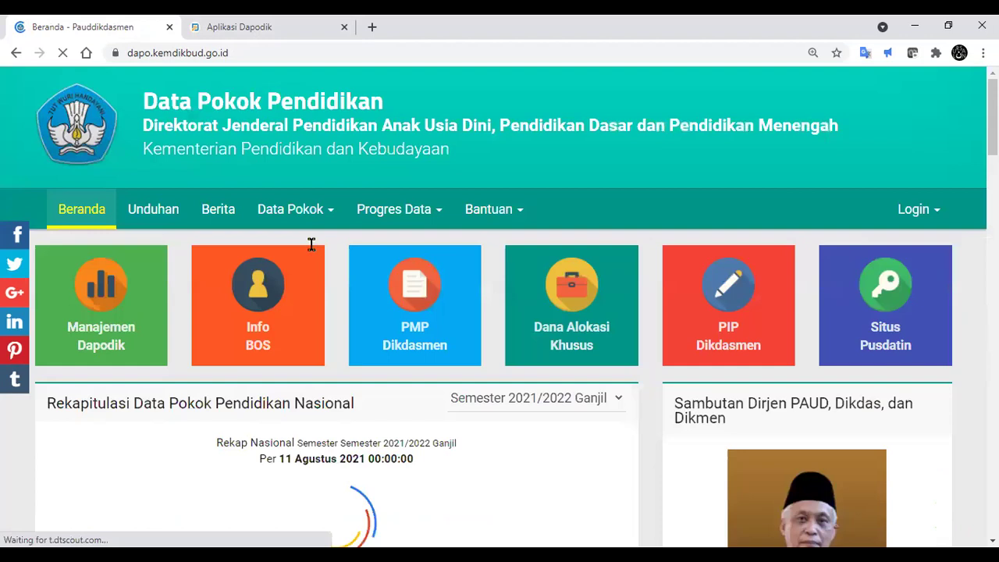
{"action": "scroll", "coordinate": [311, 244], "scroll_direction": "down", "scroll_amount": 10}
{"action": "scroll", "coordinate": [311, 248], "scroll_direction": "down", "scroll_amount": 3}
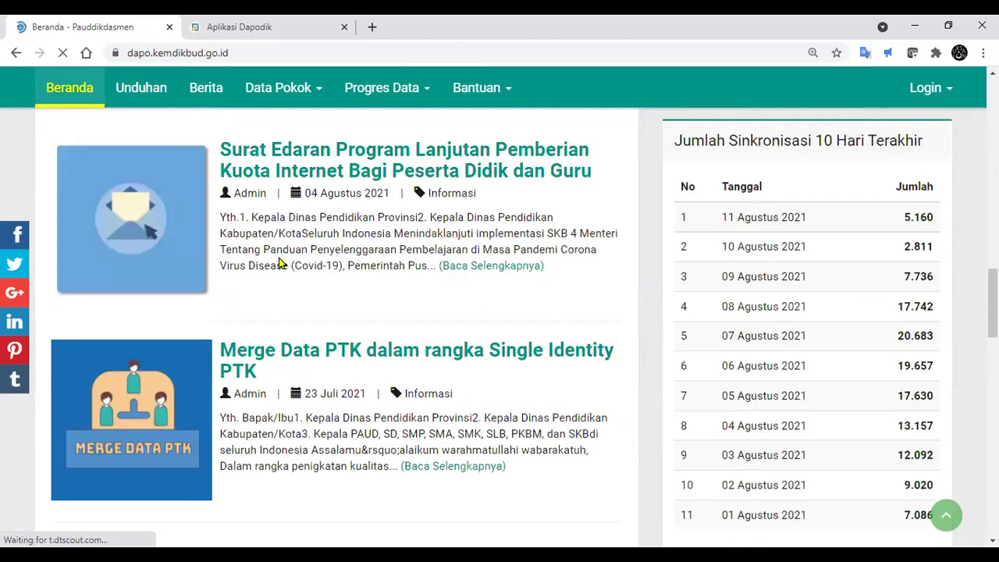
{"action": "scroll", "coordinate": [255, 273], "scroll_direction": "down", "scroll_amount": 4}
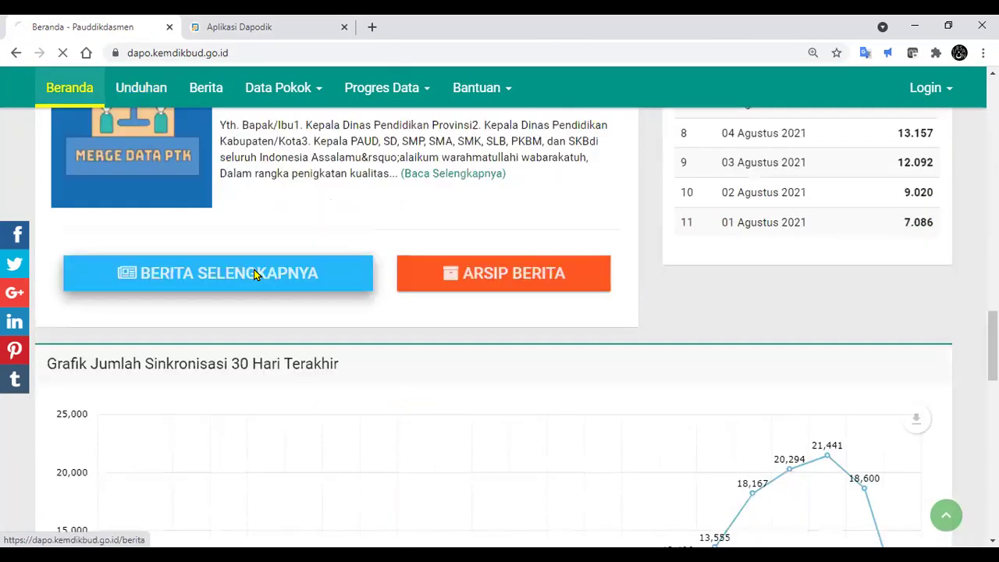
{"action": "left_click", "coordinate": [255, 274]}
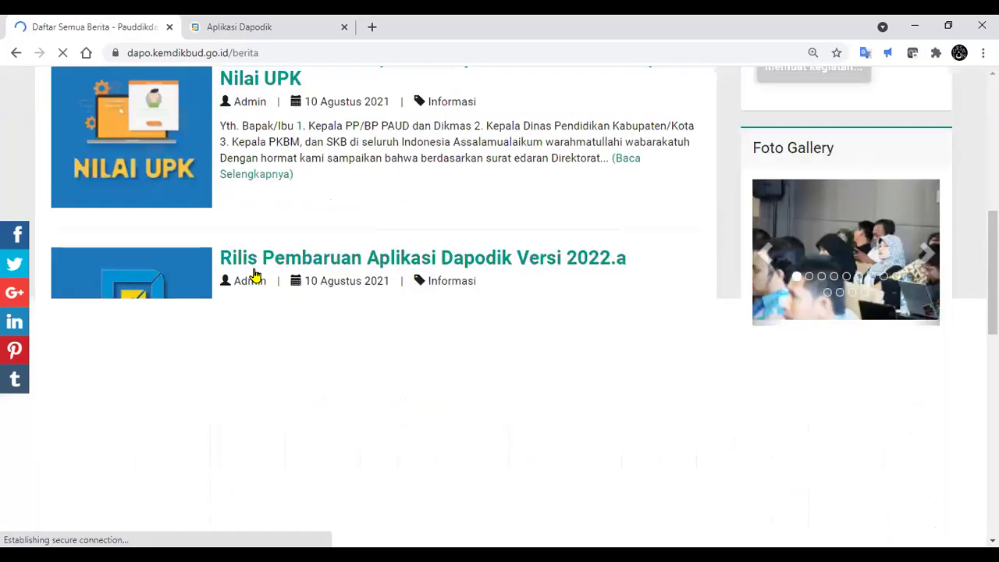
{"action": "scroll", "coordinate": [254, 273], "scroll_direction": "down", "scroll_amount": 3}
{"action": "scroll", "coordinate": [255, 274], "scroll_direction": "down", "scroll_amount": 3}
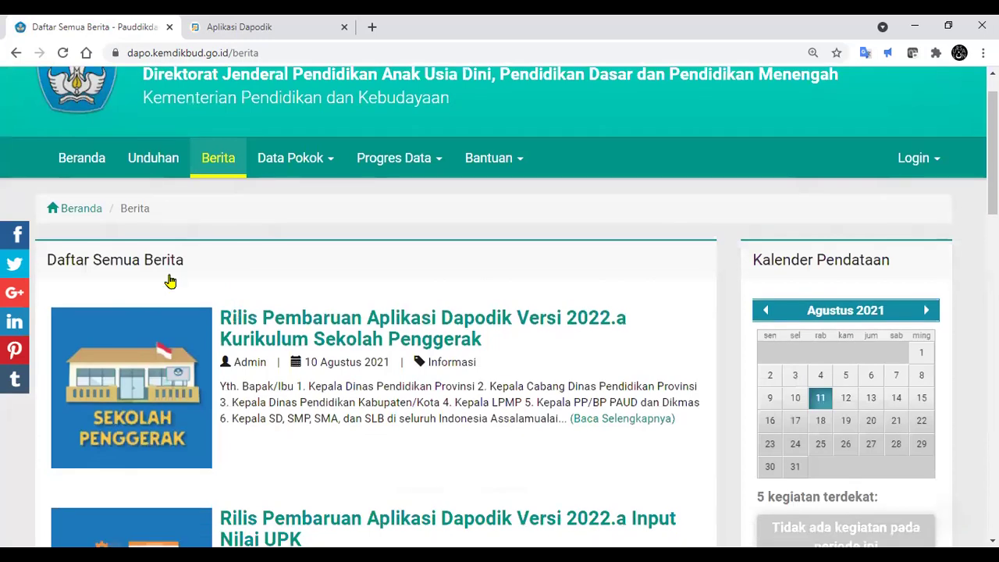
{"action": "scroll", "coordinate": [156, 264], "scroll_direction": "down", "scroll_amount": 15}
{"action": "left_click", "coordinate": [150, 260]}
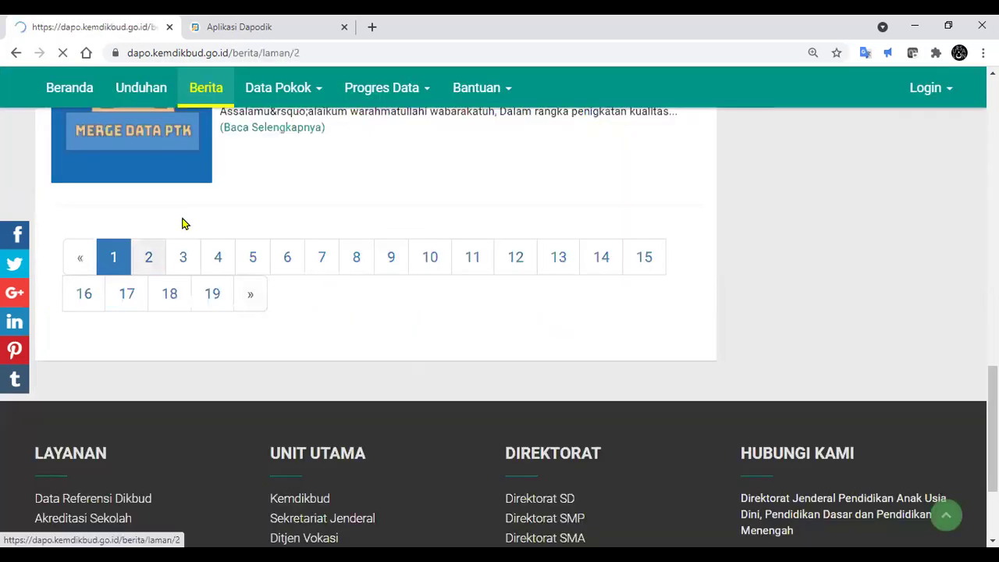
{"action": "scroll", "coordinate": [210, 276], "scroll_direction": "up", "scroll_amount": 3}
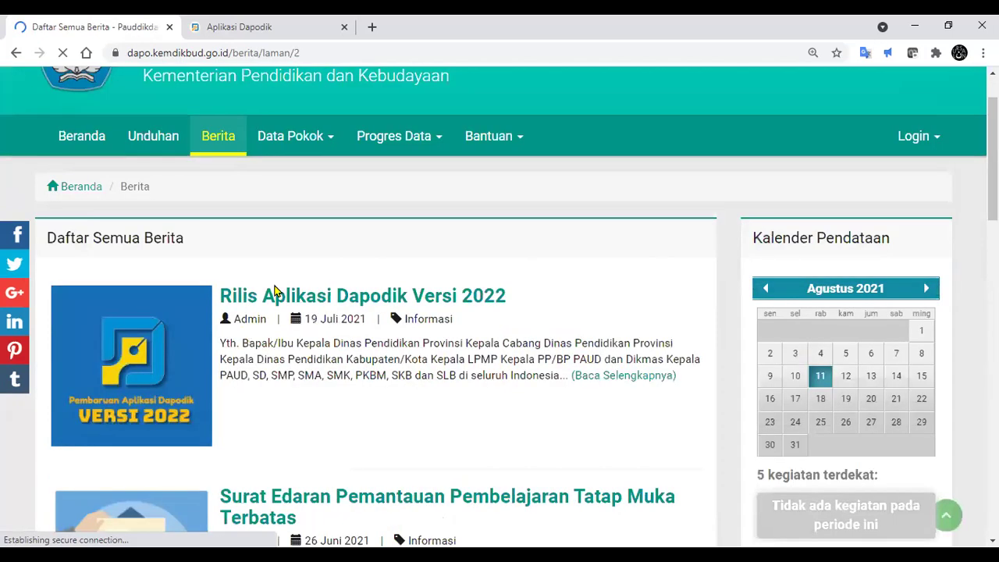
- Check the data pull progress in the Dapodik application and reopen the Dapodik site's home page
{"action": "left_click", "coordinate": [222, 26]}
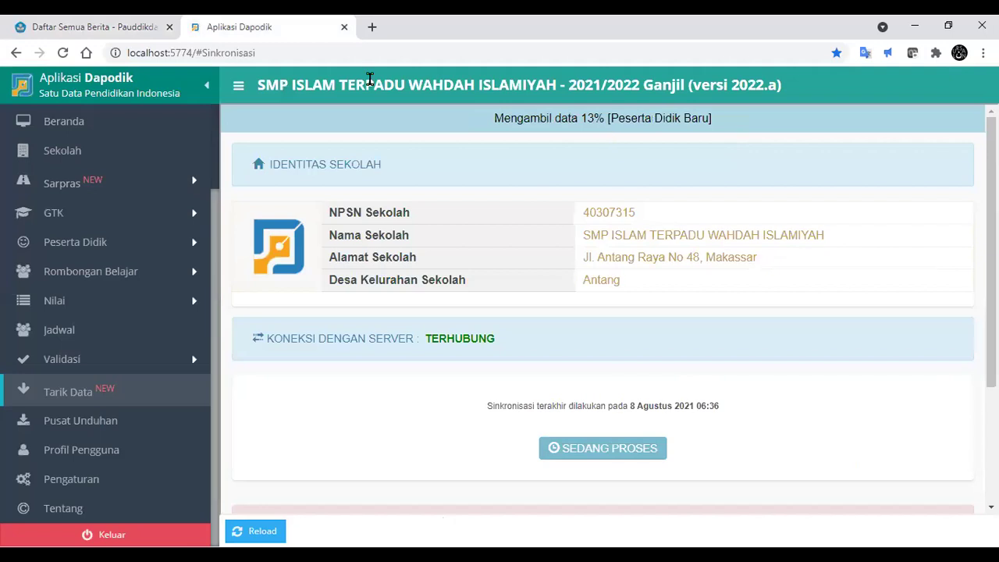
{"action": "left_click", "coordinate": [99, 23]}
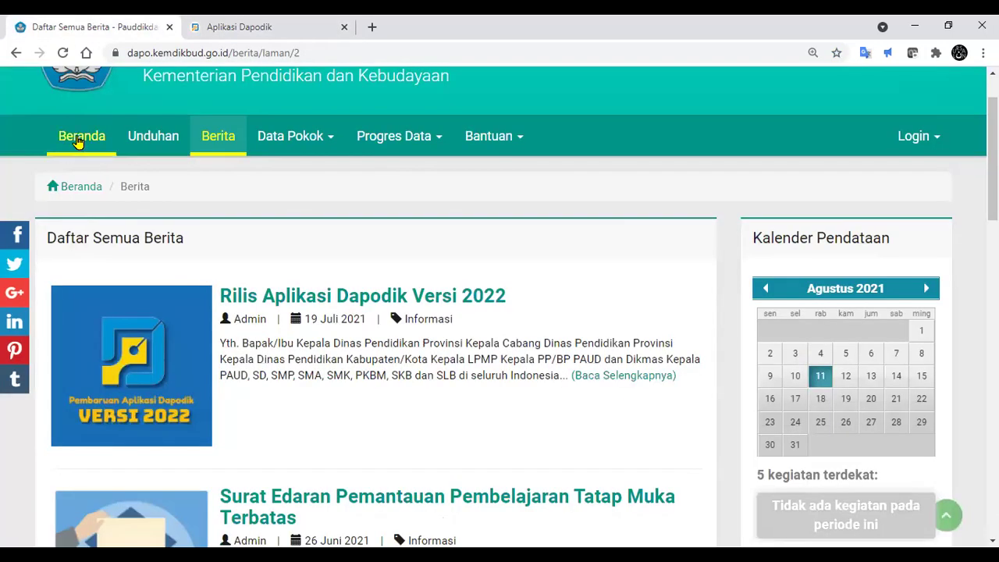
{"action": "left_click", "coordinate": [79, 139]}
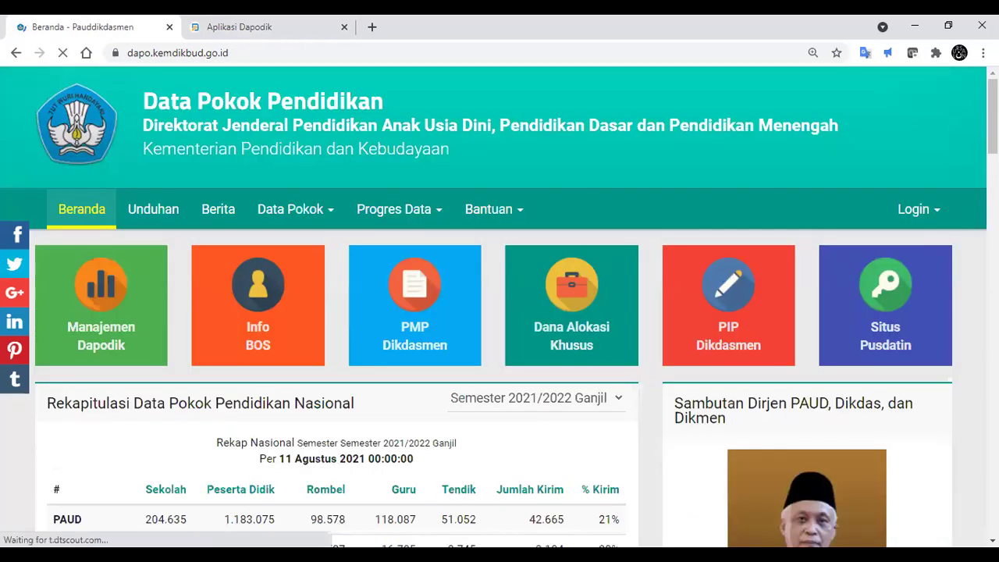
{"action": "left_click", "coordinate": [257, 23]}
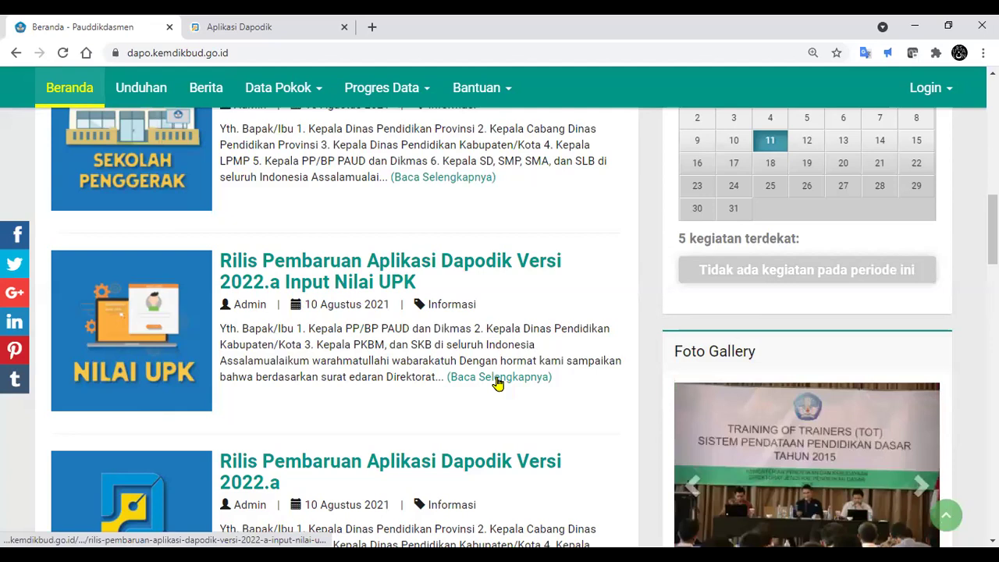
- Open the version 2022.a Input Nilai UPK news article and read its update steps for PKBM and SKB
{"action": "left_click", "coordinate": [471, 380]}
{"action": "scroll", "coordinate": [415, 400], "scroll_direction": "down", "scroll_amount": 6}
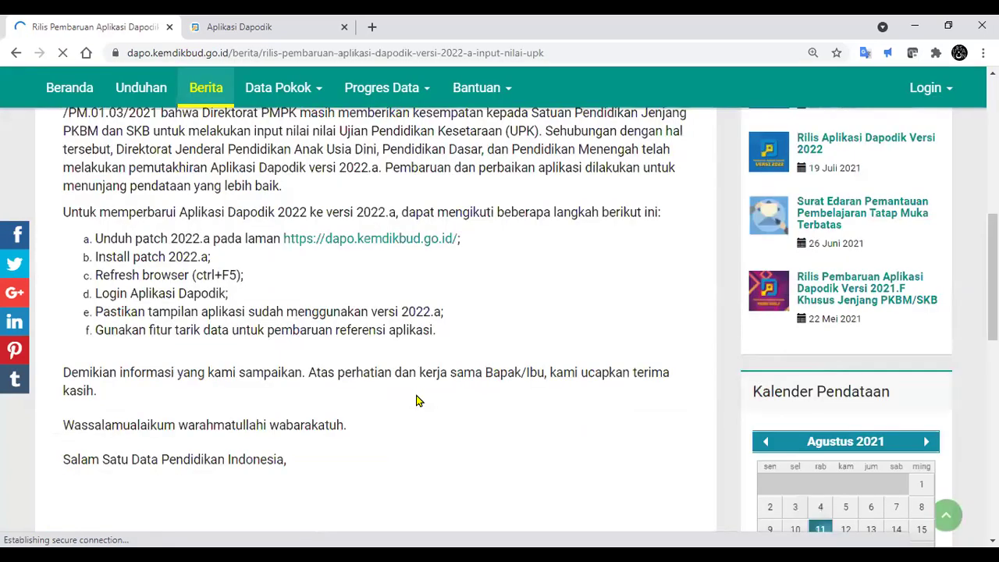
{"action": "scroll", "coordinate": [335, 399], "scroll_direction": "down", "scroll_amount": 2}
{"action": "scroll", "coordinate": [336, 400], "scroll_direction": "up", "scroll_amount": 2}
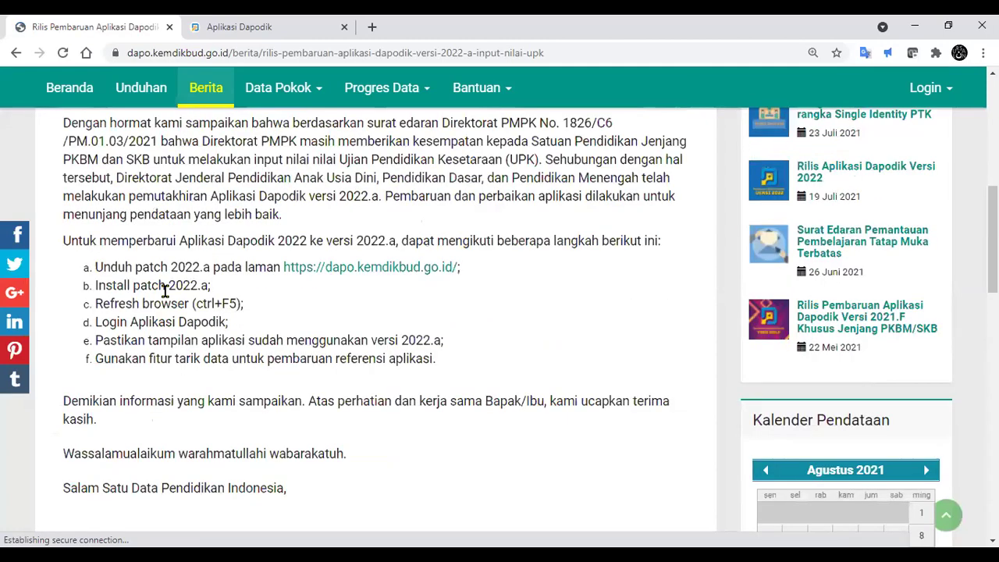
{"action": "scroll", "coordinate": [164, 290], "scroll_direction": "up", "scroll_amount": 1}
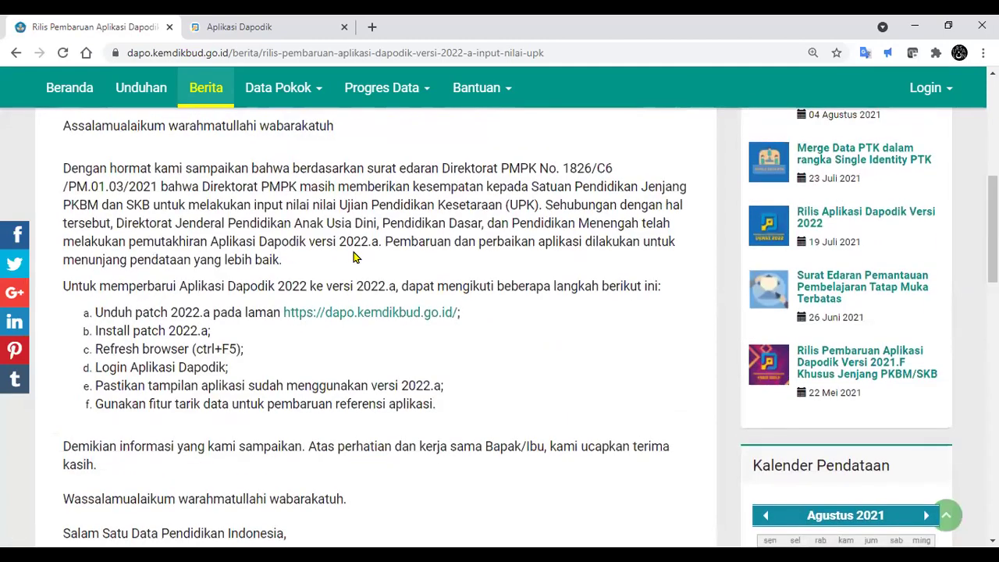
{"action": "scroll", "coordinate": [468, 279], "scroll_direction": "up", "scroll_amount": 1}
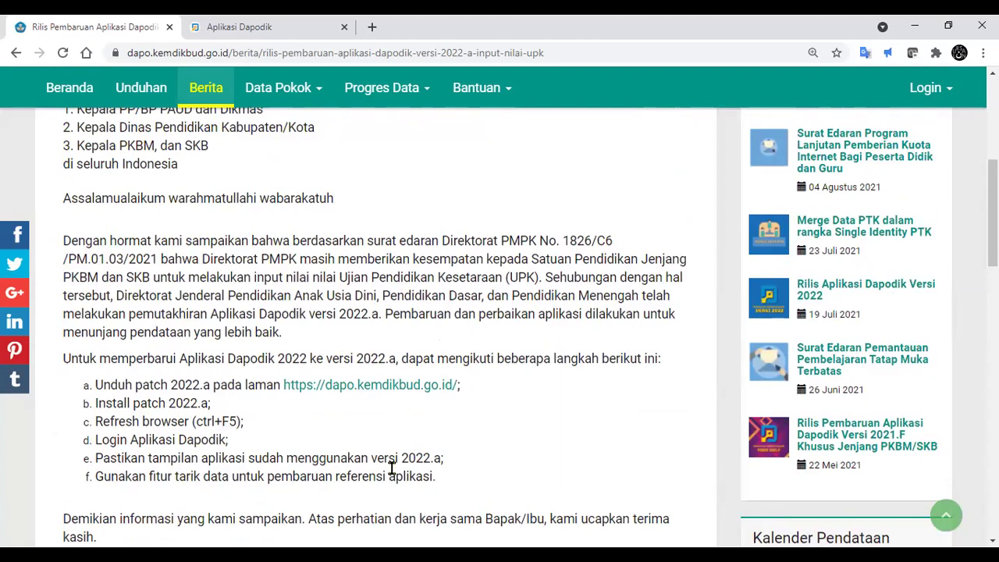
{"action": "scroll", "coordinate": [412, 445], "scroll_direction": "down", "scroll_amount": 1}
{"action": "scroll", "coordinate": [408, 444], "scroll_direction": "up", "scroll_amount": 1}
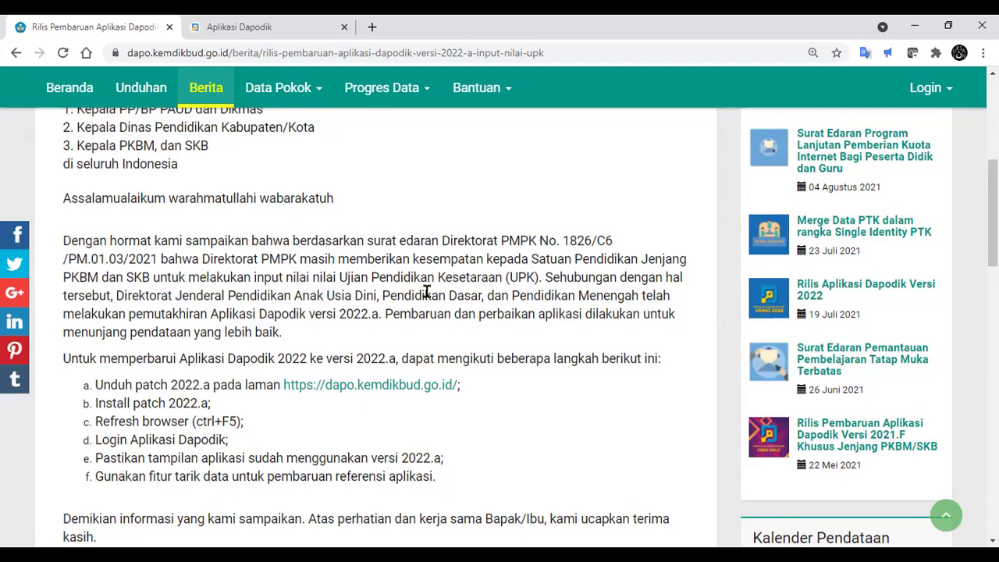
{"action": "scroll", "coordinate": [230, 305], "scroll_direction": "up", "scroll_amount": 4}
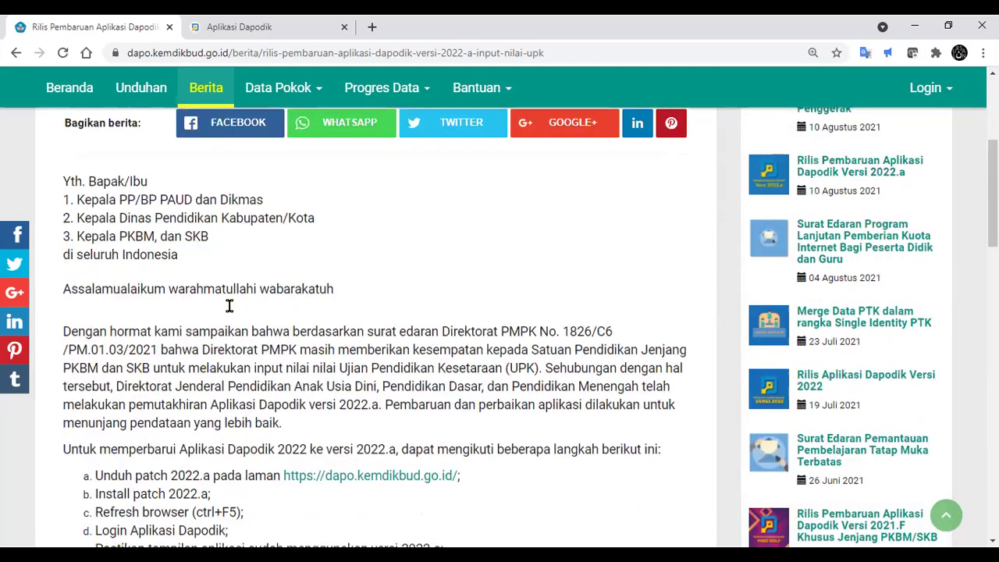
- Open the version 2022.a Kurikulum Sekolah Penggerak article and read its steps and notes for Kurikulum Merdeka
{"action": "left_click", "coordinate": [71, 145]}
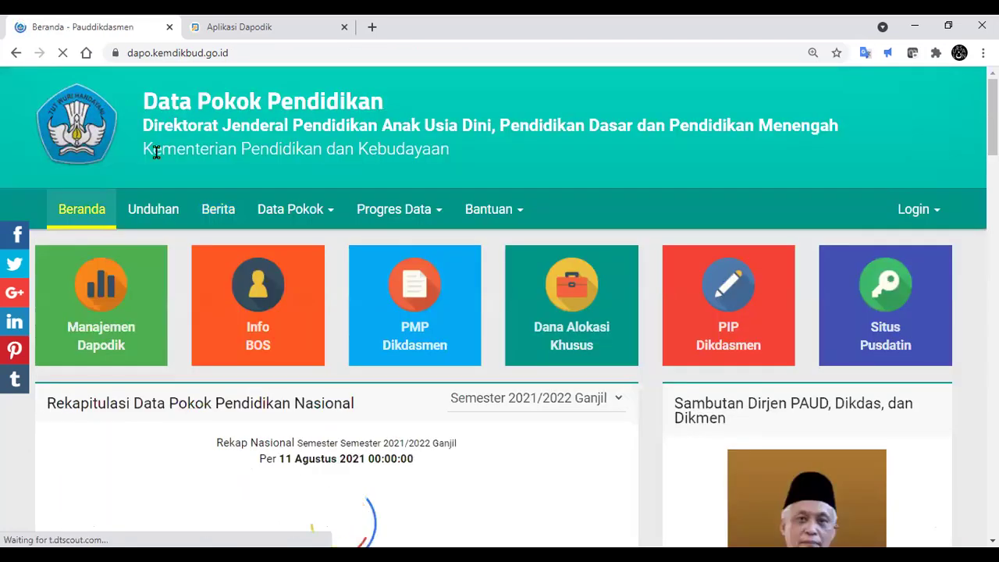
{"action": "scroll", "coordinate": [203, 241], "scroll_direction": "down", "scroll_amount": 8}
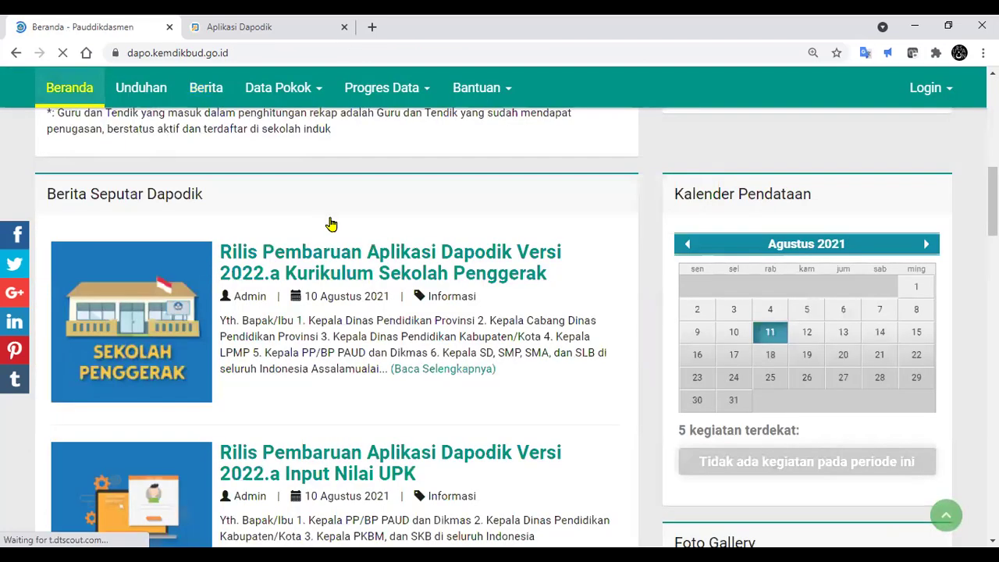
{"action": "left_click", "coordinate": [403, 226]}
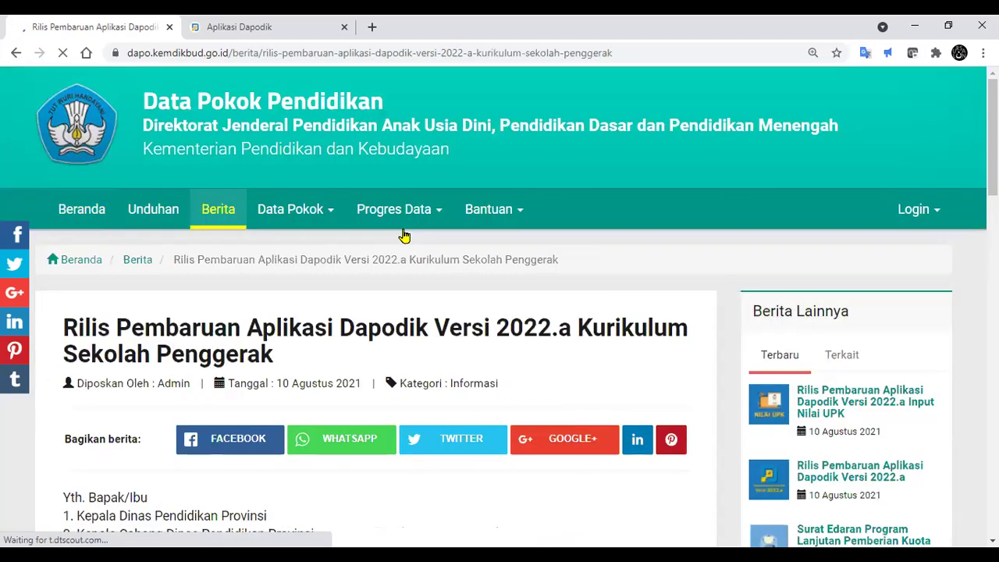
{"action": "scroll", "coordinate": [447, 312], "scroll_direction": "down", "scroll_amount": 6}
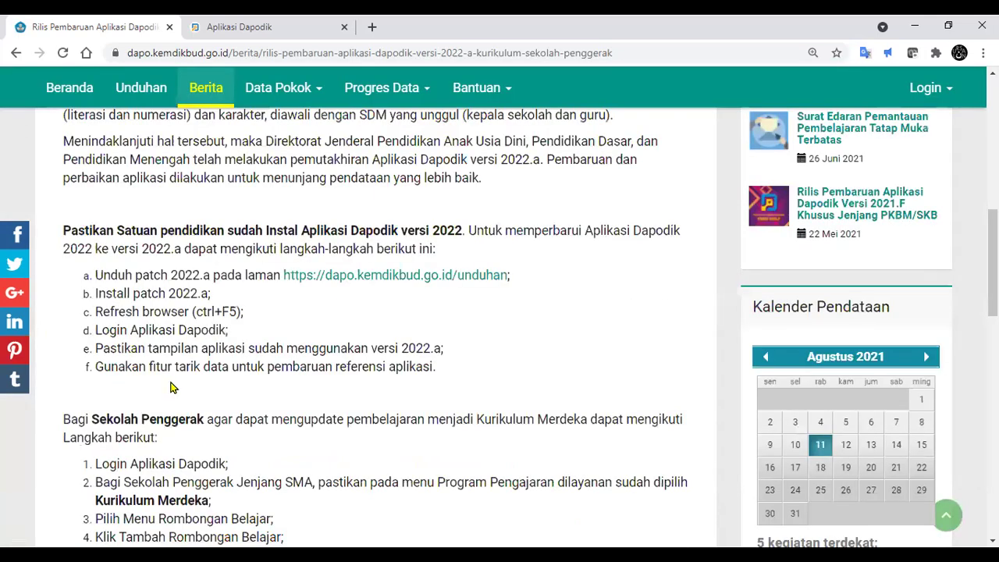
{"action": "scroll", "coordinate": [175, 387], "scroll_direction": "down", "scroll_amount": 1}
{"action": "scroll", "coordinate": [135, 275], "scroll_direction": "down", "scroll_amount": 1}
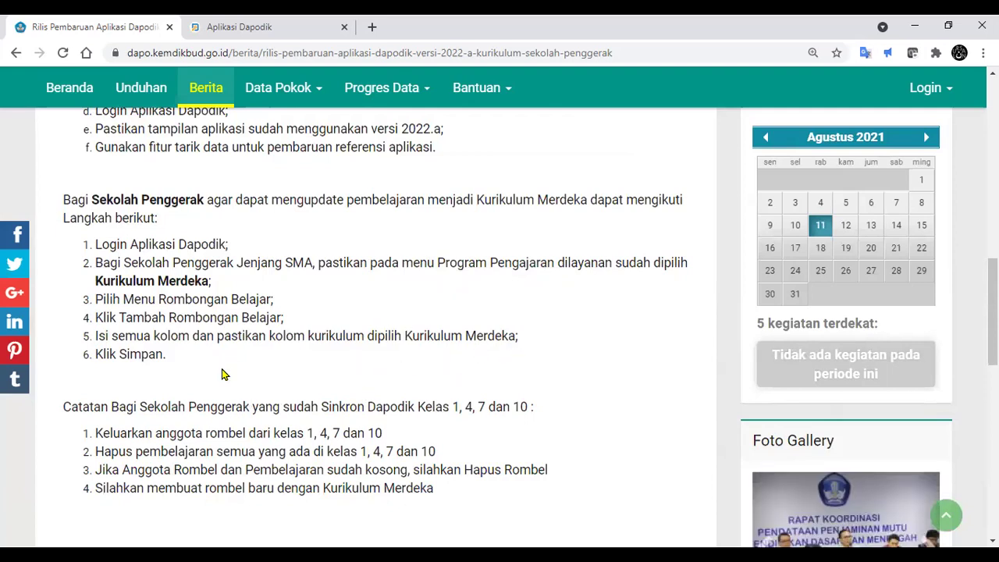
{"action": "scroll", "coordinate": [226, 374], "scroll_direction": "down", "scroll_amount": 1}
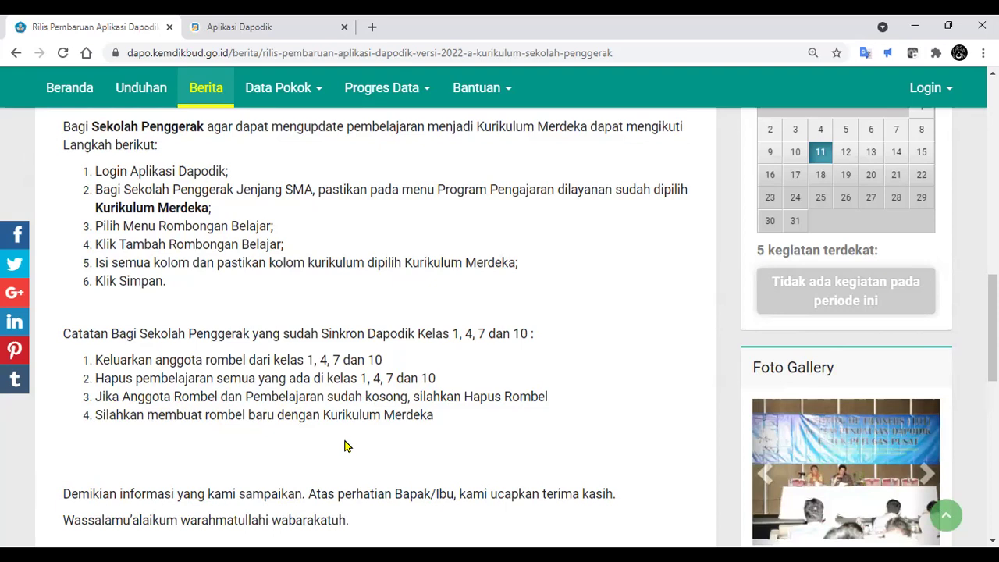
- Switch to the Dapodik application and review the data pull results, including the incoming local and reference data changes
{"action": "left_click", "coordinate": [220, 24]}
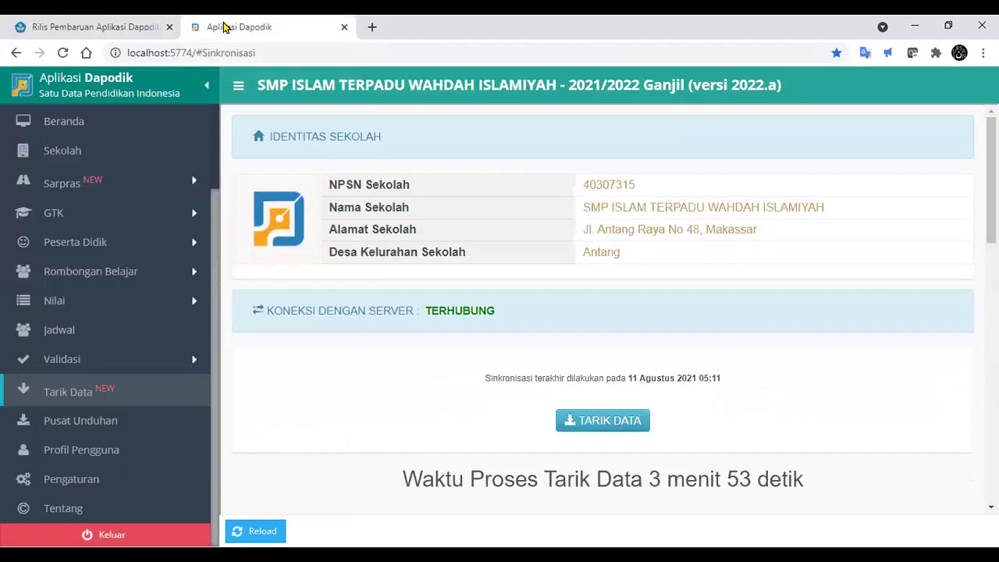
{"action": "scroll", "coordinate": [577, 310], "scroll_direction": "down", "scroll_amount": 7}
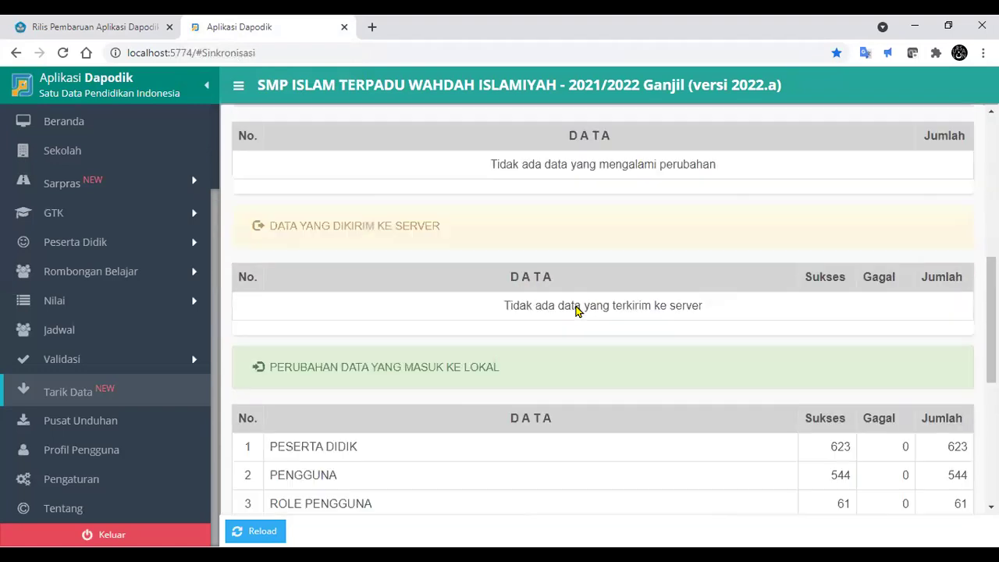
{"action": "scroll", "coordinate": [578, 309], "scroll_direction": "down", "scroll_amount": 4}
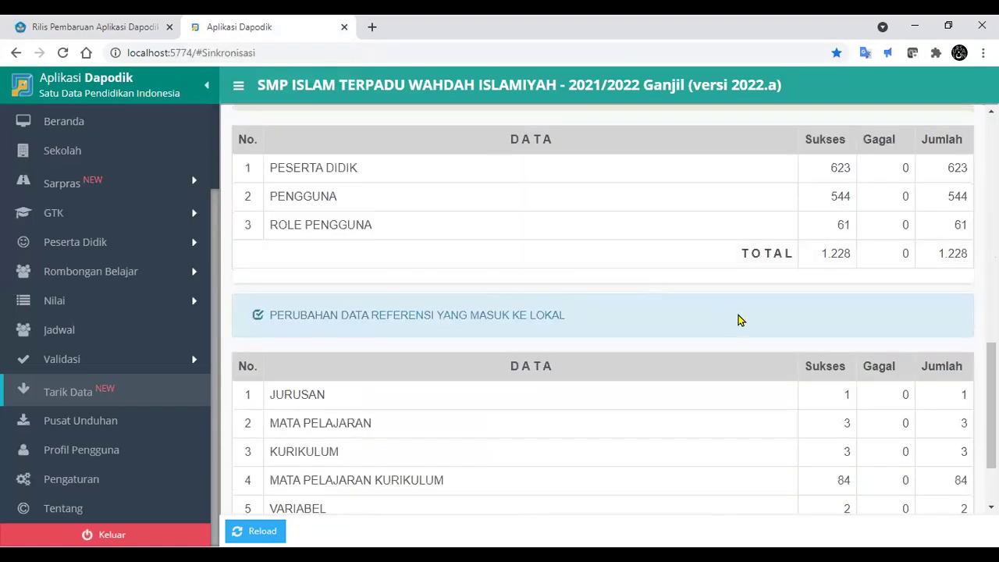
{"action": "scroll", "coordinate": [738, 318], "scroll_direction": "down", "scroll_amount": 2}
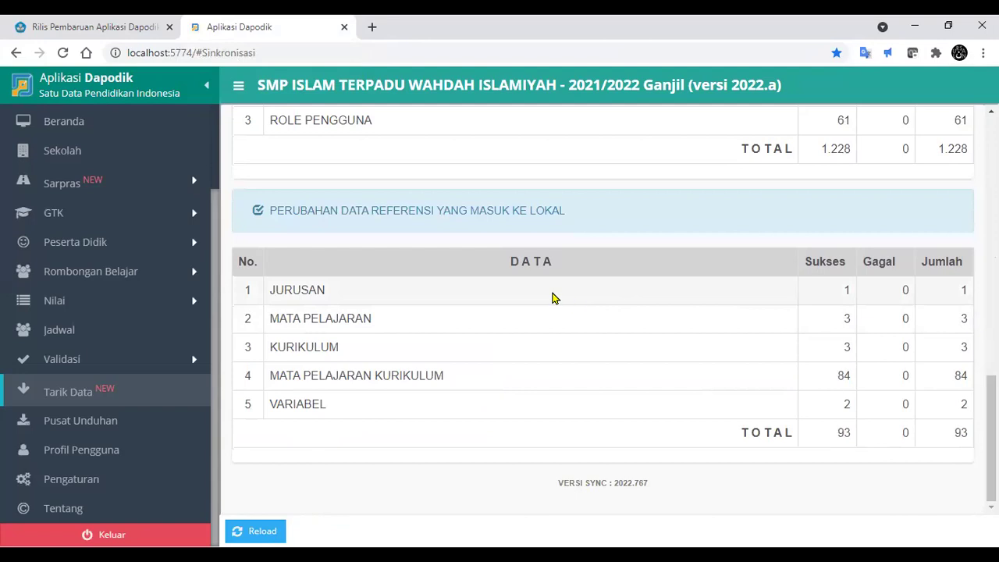
- Open the regular class groups under Rombongan Belajar and check the curriculum options offered for class VII A1
{"action": "left_click", "coordinate": [112, 275]}
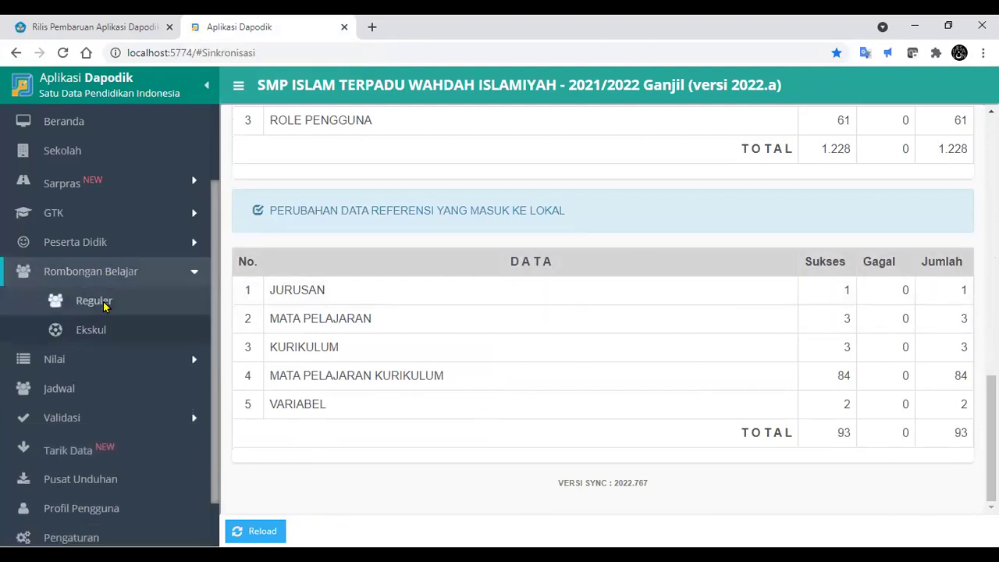
{"action": "left_click", "coordinate": [105, 306]}
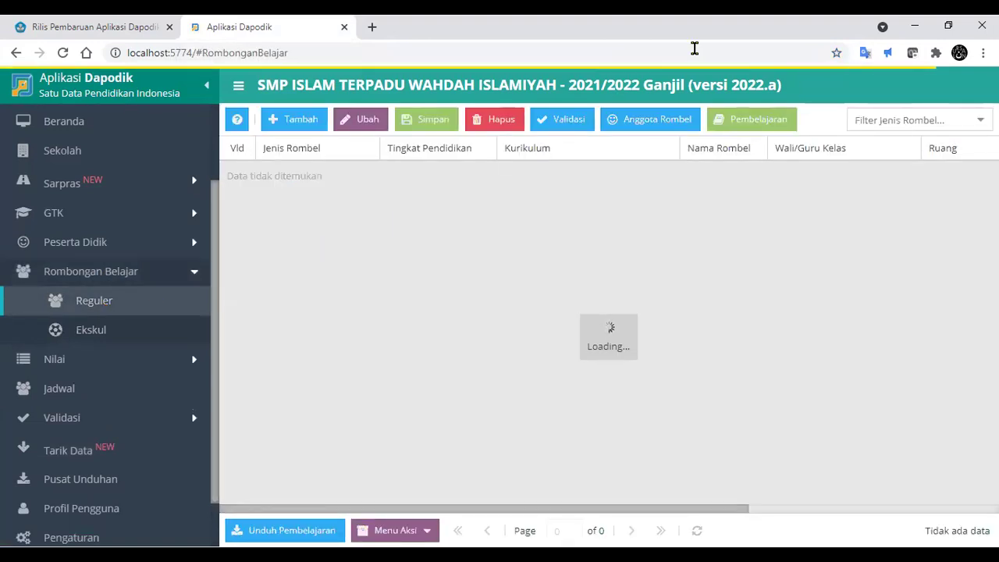
{"action": "left_click", "coordinate": [629, 173]}
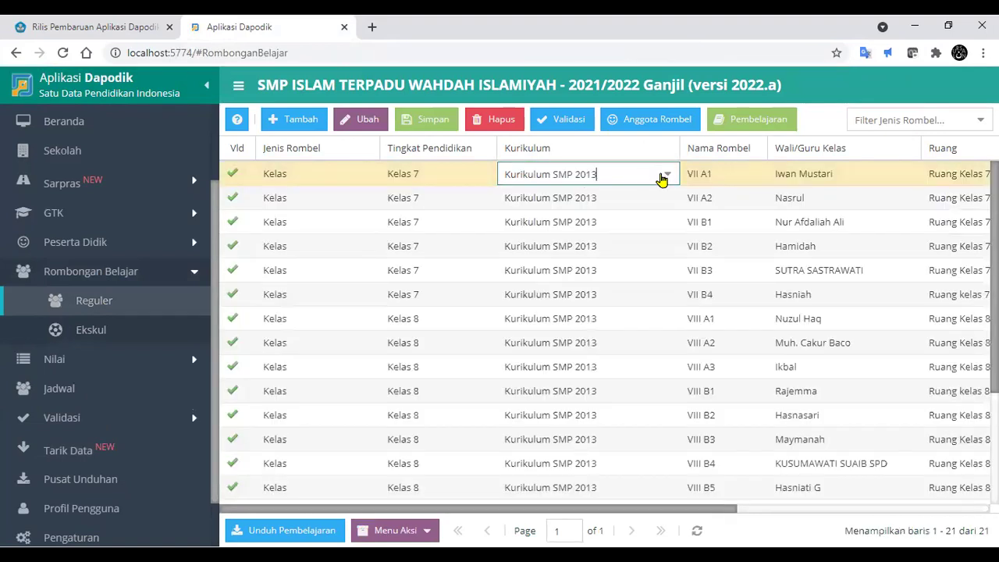
{"action": "left_click", "coordinate": [662, 177]}
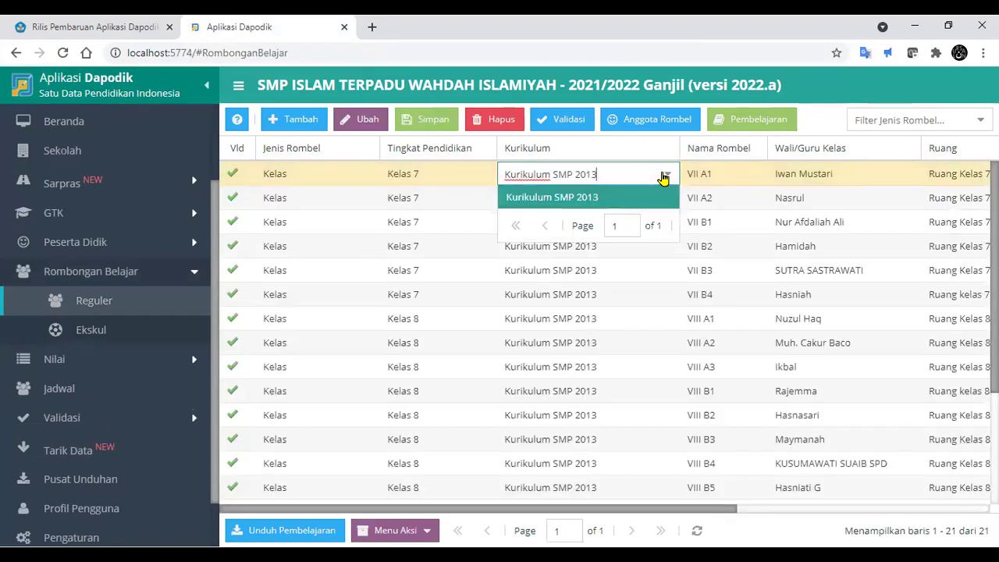
{"action": "left_click", "coordinate": [337, 173]}
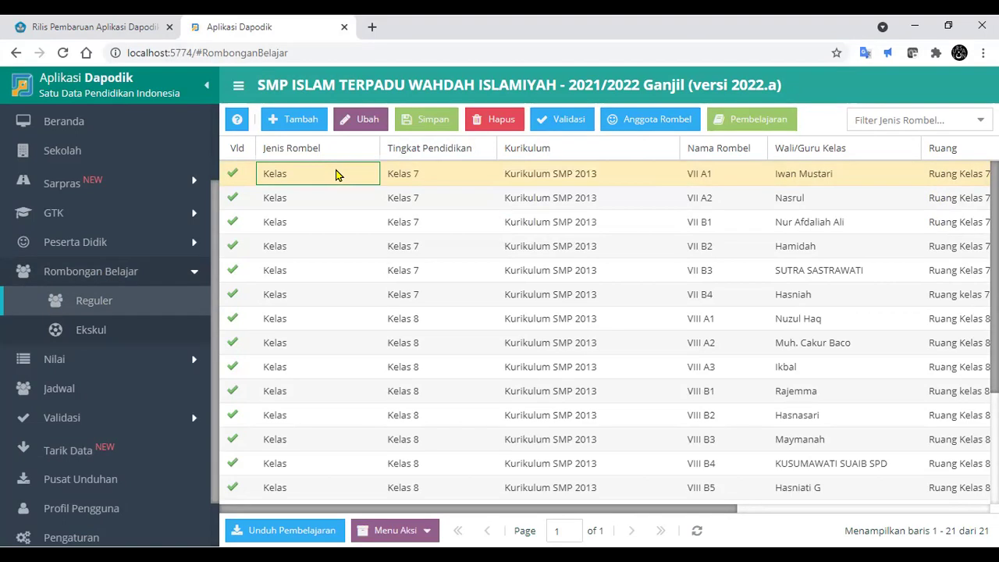
{"action": "left_click_drag", "start_coordinate": [538, 514], "coordinate": [261, 167]}
- Add a new class group row of type Kelas and set its education level to Kelas 7
{"action": "left_click", "coordinate": [281, 126]}
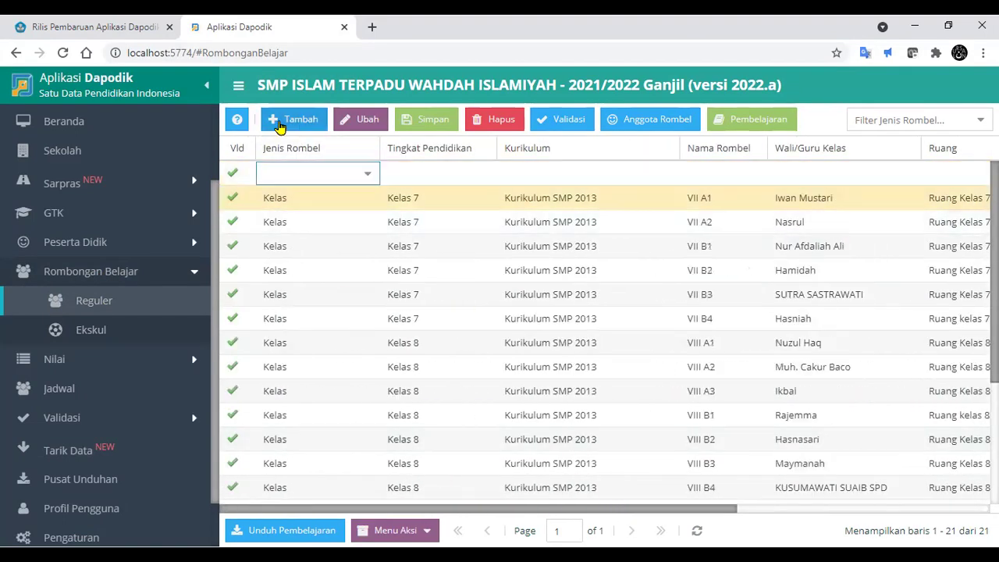
{"action": "left_click", "coordinate": [442, 173]}
{"action": "left_click", "coordinate": [483, 175]}
{"action": "left_click", "coordinate": [456, 201]}
- List the curriculum options for the new Kelas 7 row, widening the Kurikulum column to show full names
{"action": "left_click", "coordinate": [563, 175]}
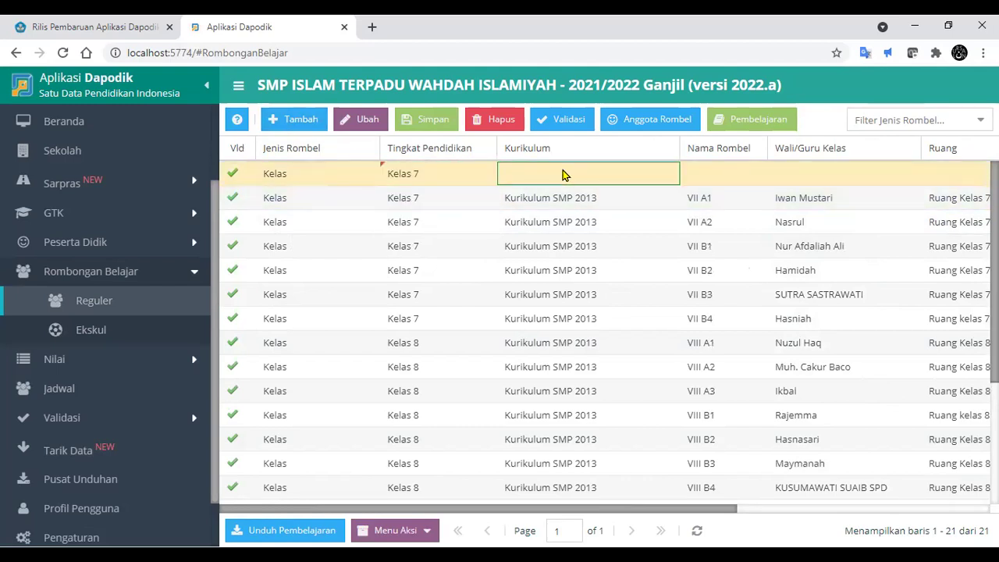
{"action": "left_click", "coordinate": [666, 174]}
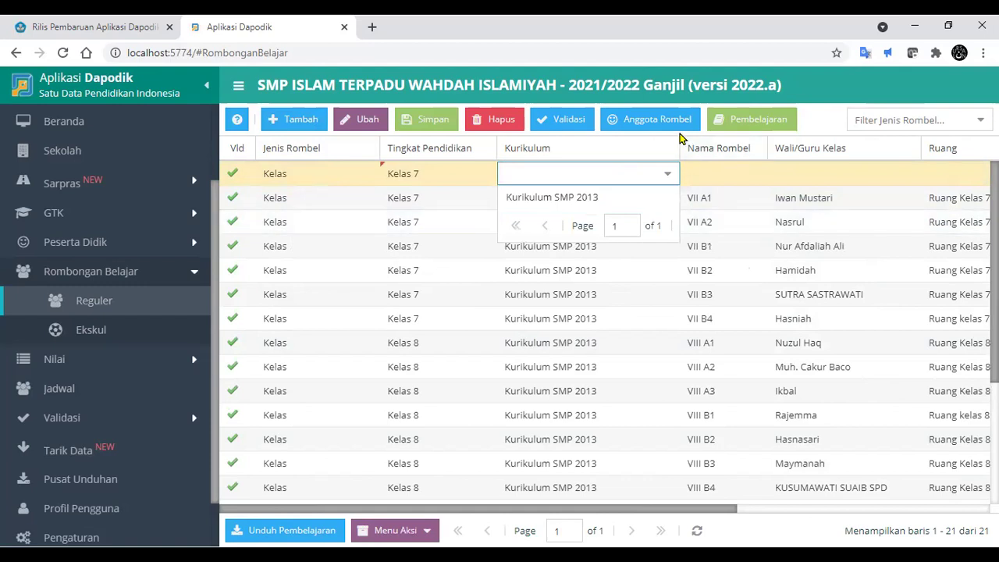
{"action": "left_click_drag", "start_coordinate": [681, 144], "coordinate": [770, 150]}
{"action": "left_click", "coordinate": [735, 174]}
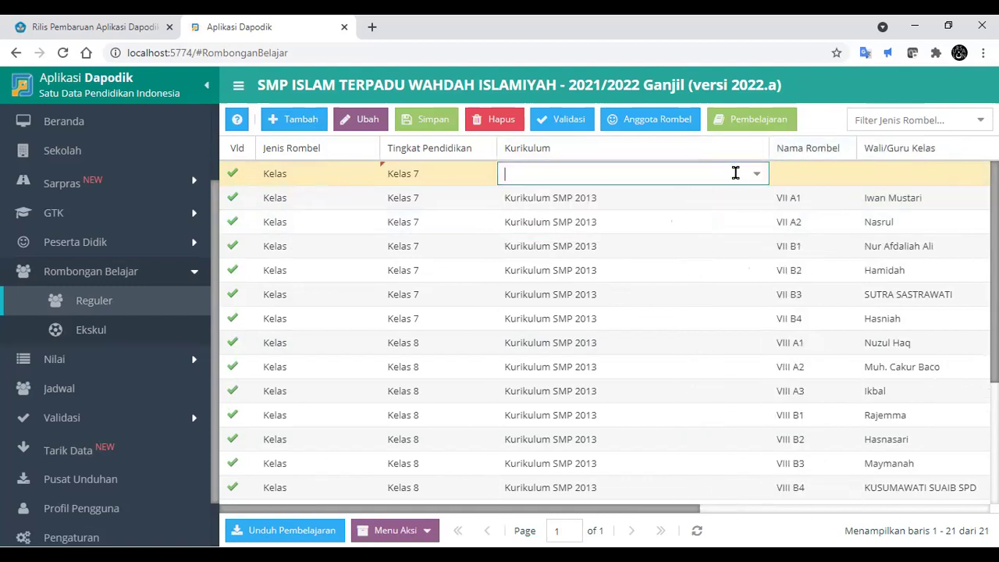
{"action": "left_click", "coordinate": [756, 173]}
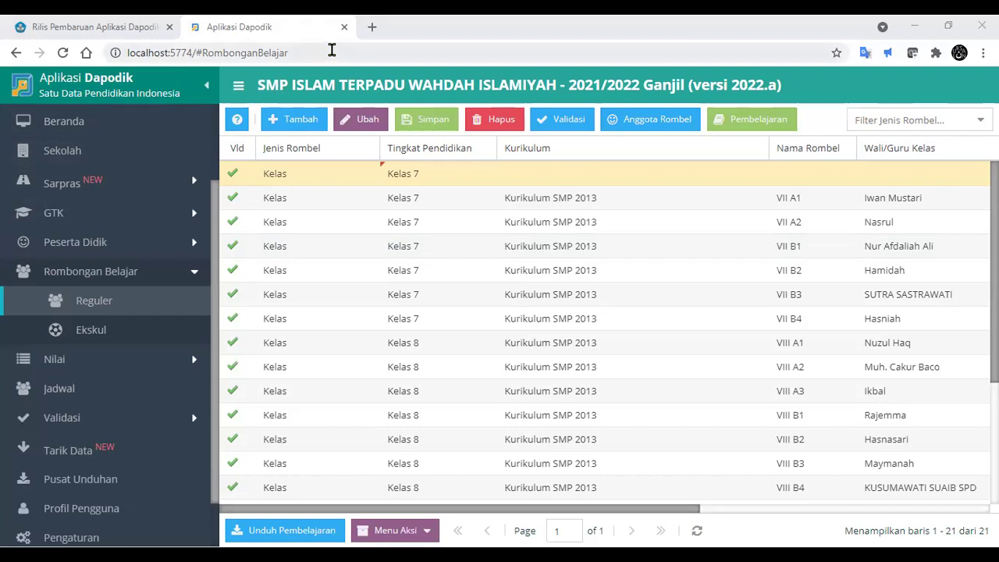
- Reload the class groups page and collapse the Rombongan Belajar section
{"action": "left_click", "coordinate": [360, 250]}
{"action": "key", "text": "F5"}
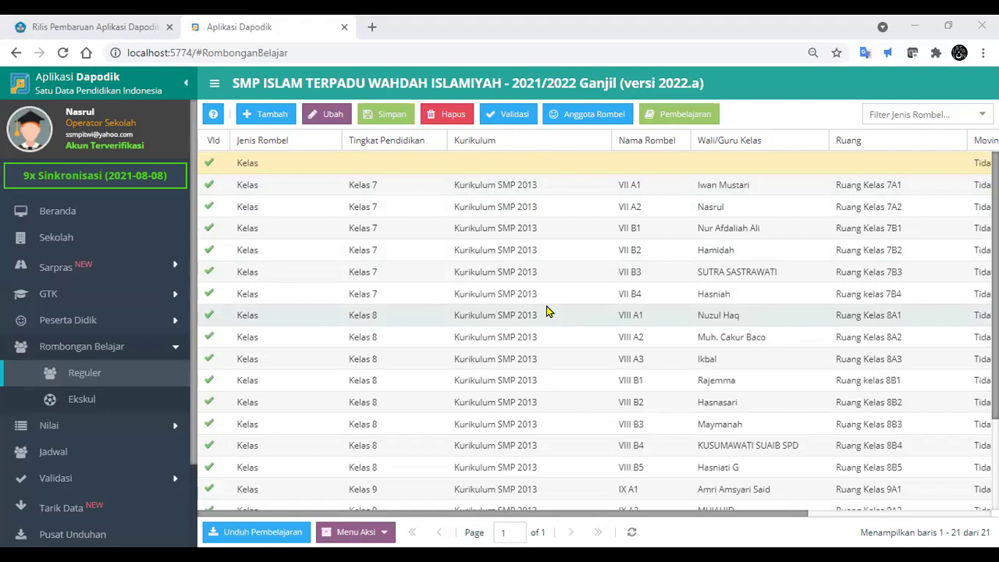
{"action": "left_click", "coordinate": [123, 348]}
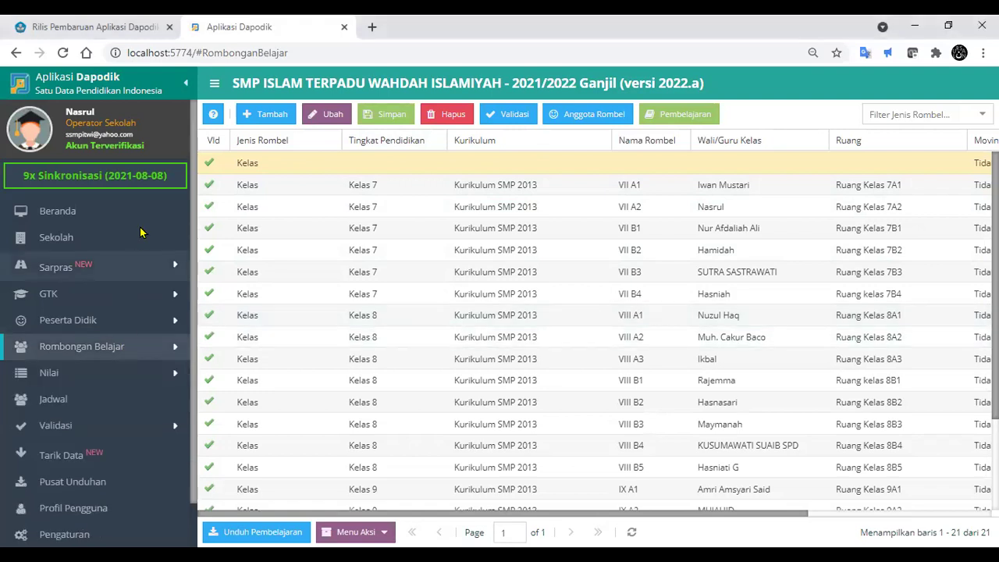